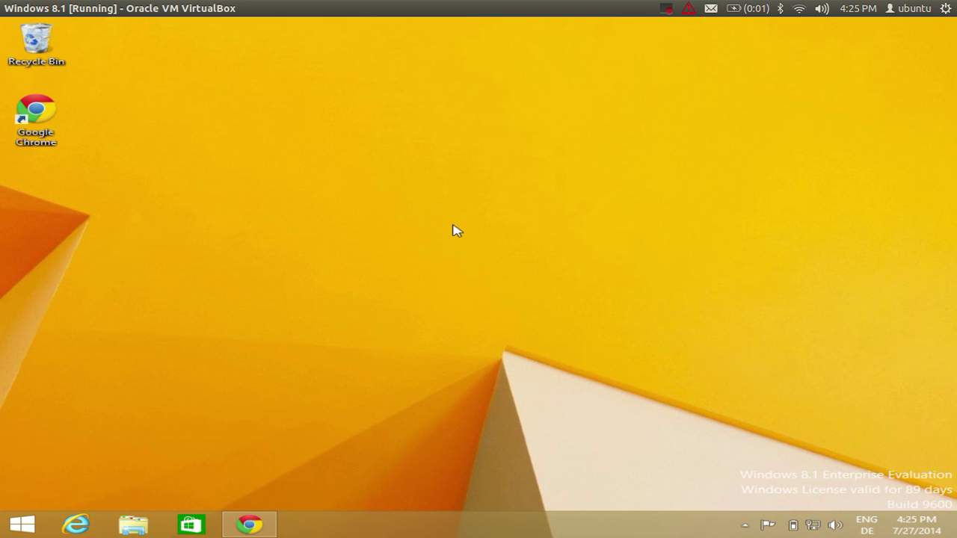
pyautogui.click(254, 526)
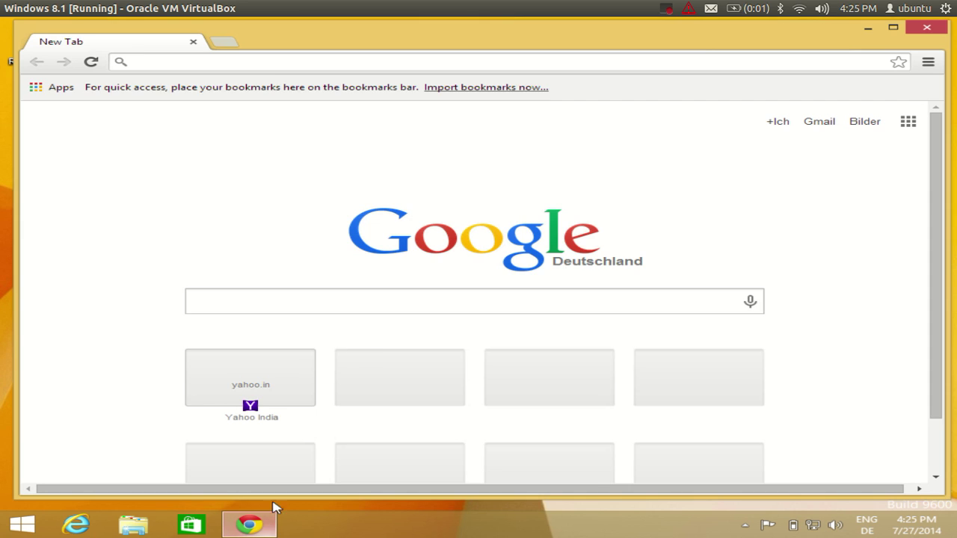
pyautogui.click(357, 304)
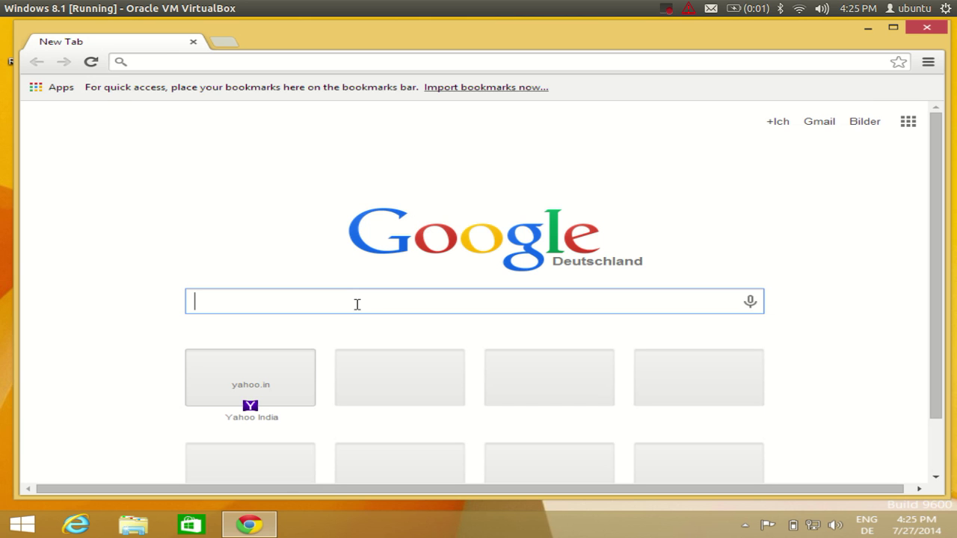
pyautogui.write('mys')
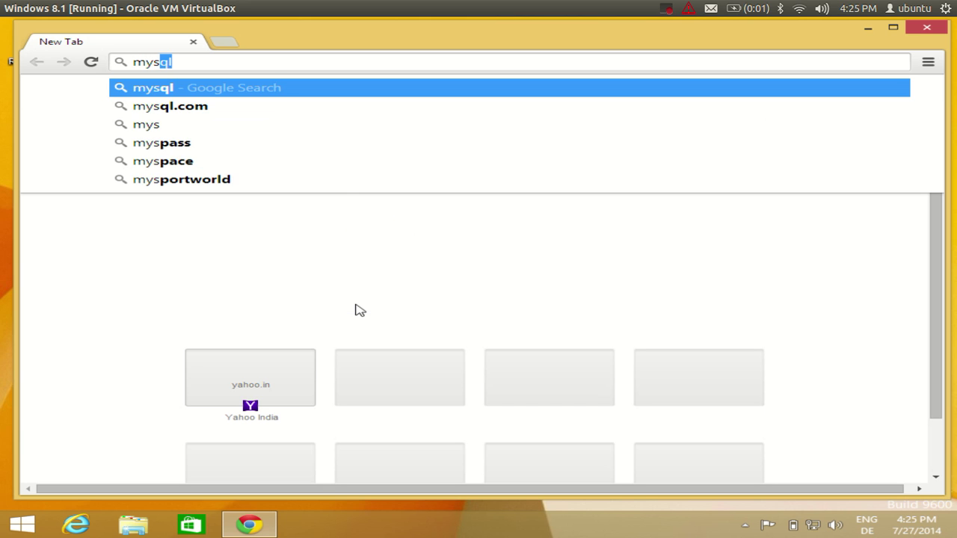
pyautogui.write('ql.com')
pyautogui.press('Return')
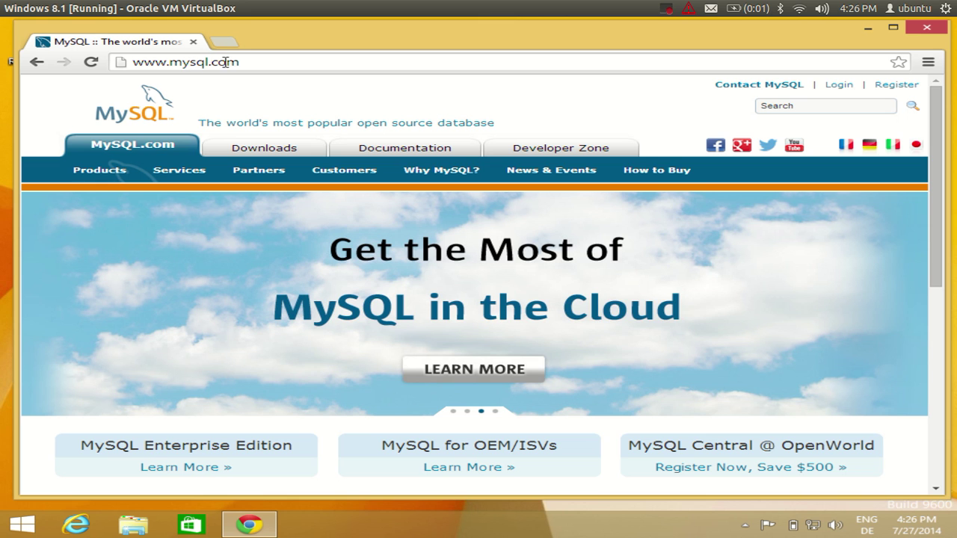
# Go back to the New Tab page and search Google for 'mysql'
pyautogui.moveTo(242, 62); pyautogui.dragTo(129, 72)
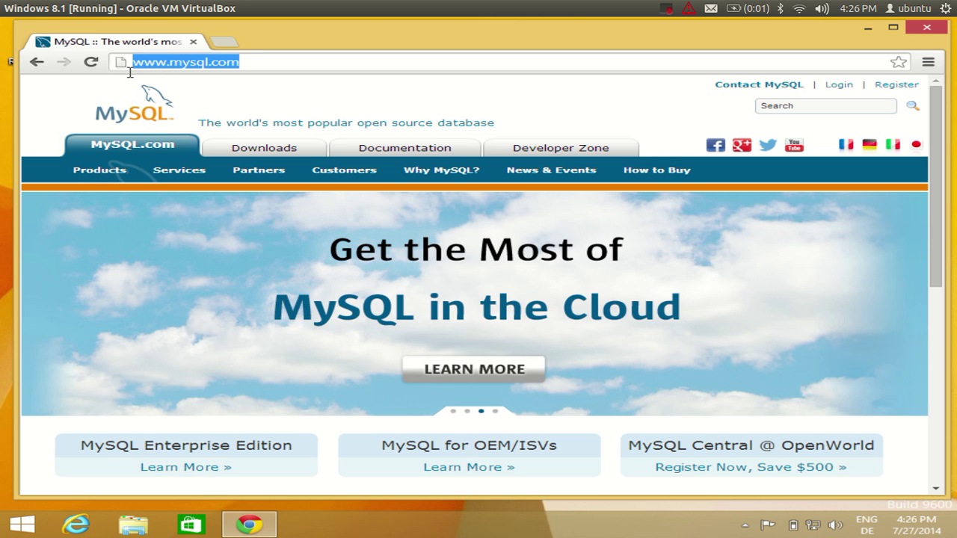
pyautogui.click(35, 63)
pyautogui.click(231, 304)
pyautogui.write('mysq')
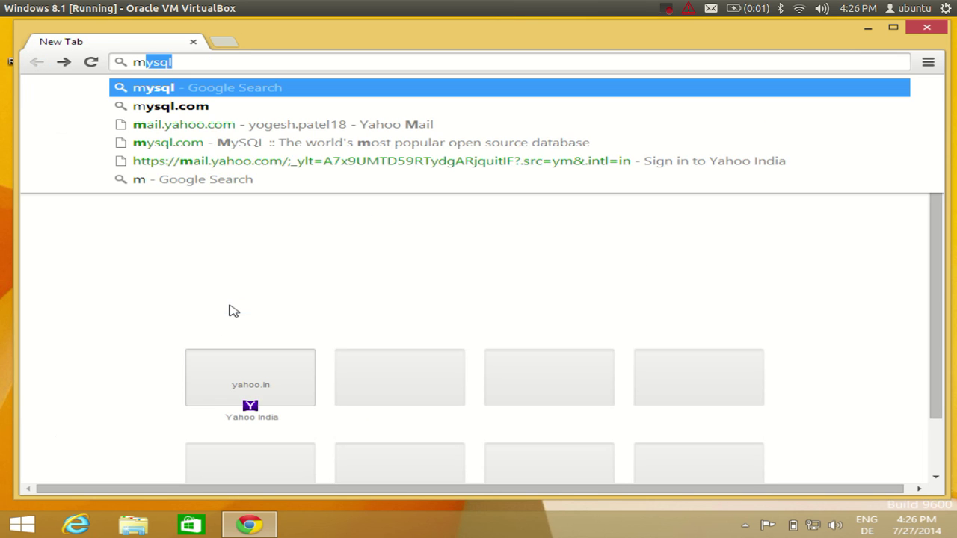
pyautogui.write('l')
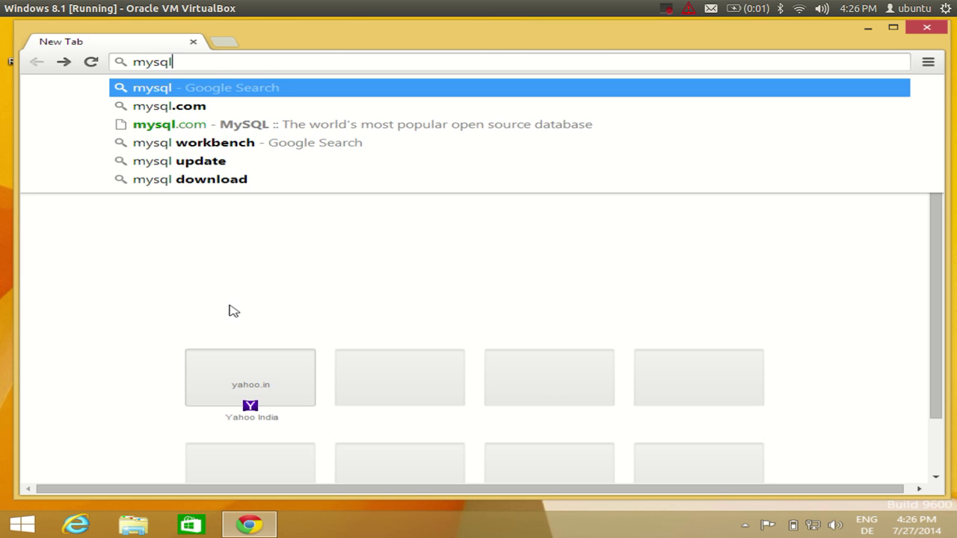
pyautogui.press('Return')
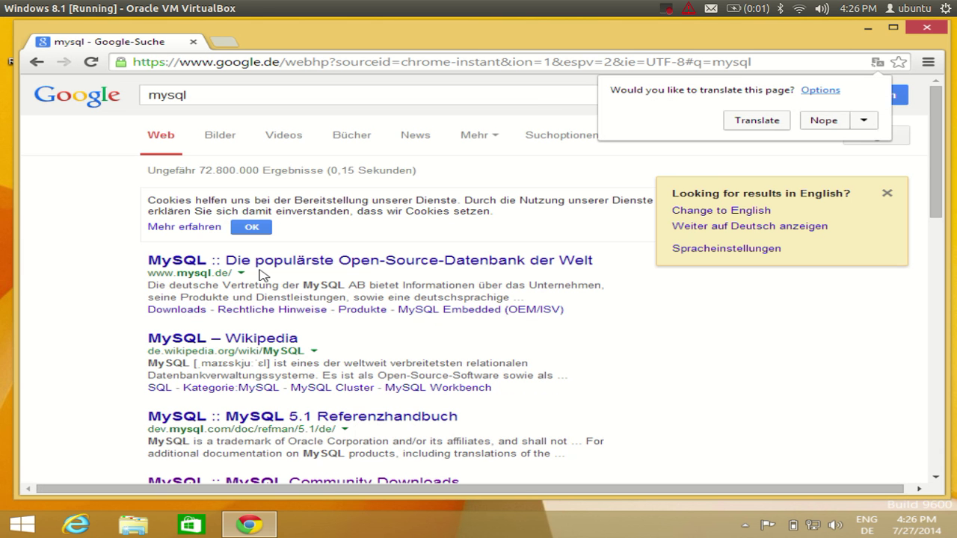
pyautogui.scroll(-2, 128, 314)
pyautogui.scroll(2, 134, 337)
# Change the Google query to 'mysql.com' and show its results
pyautogui.click(200, 96)
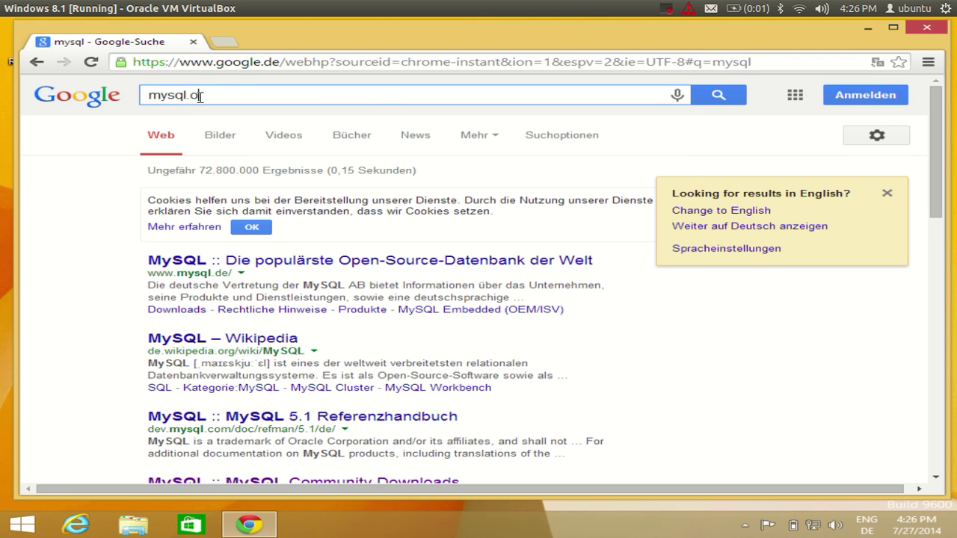
pyautogui.press('BackSpace')
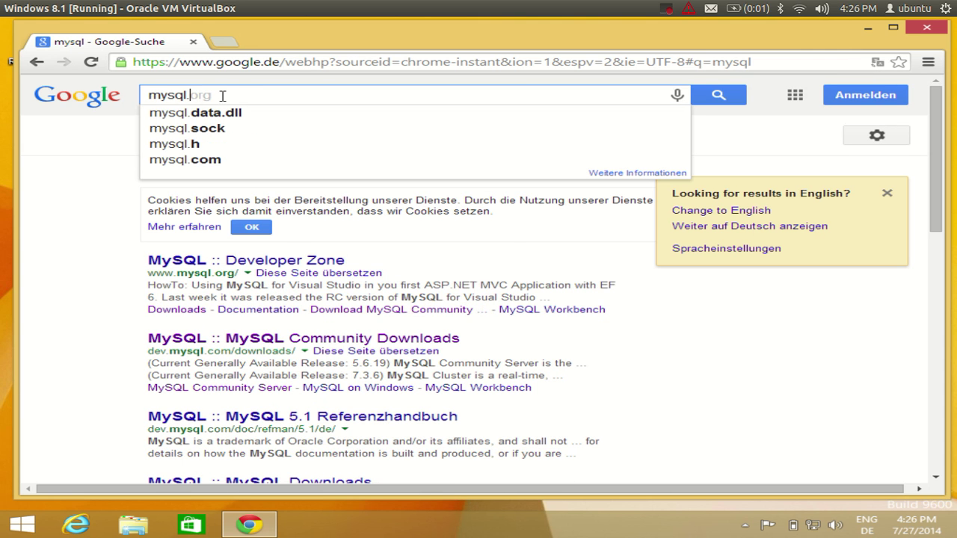
pyautogui.write('com')
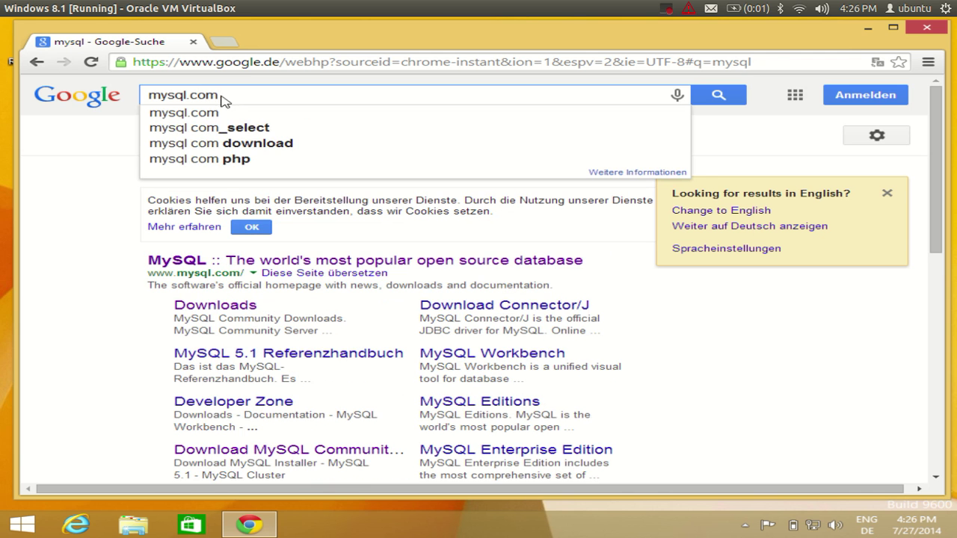
pyautogui.press('Return')
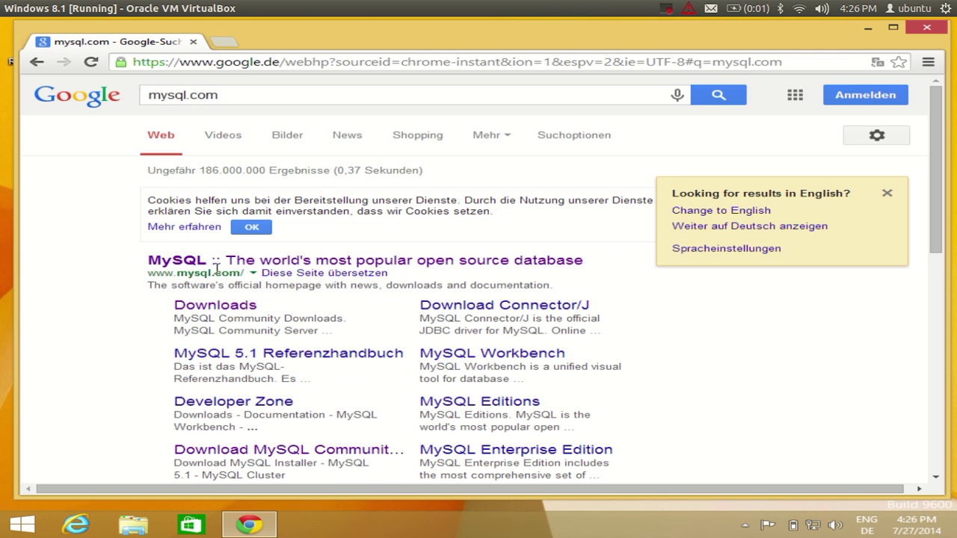
pyautogui.scroll(-2, 233, 298)
pyautogui.scroll(1, 233, 297)
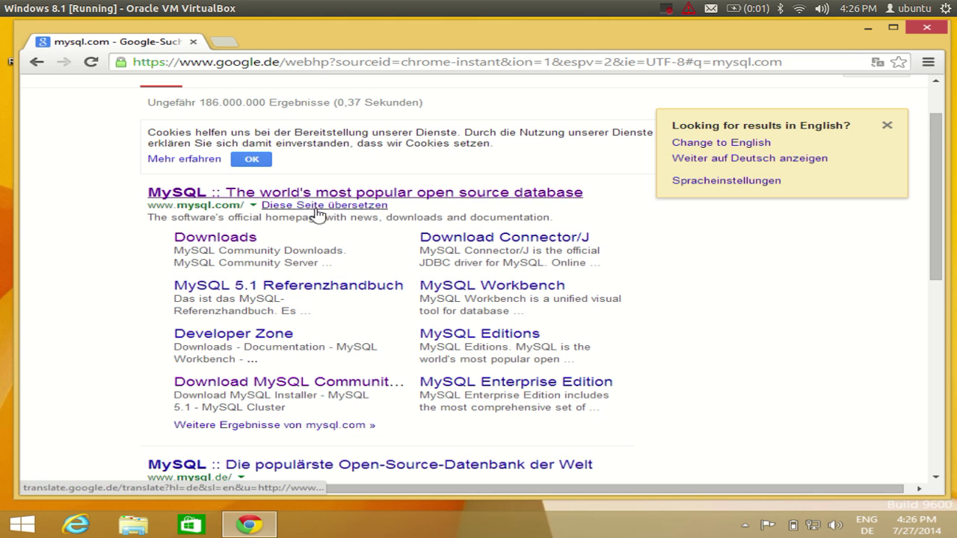
# Follow the Downloads sitelink and browse the Community Downloads products, including Community Server 5.6.19
pyautogui.click(200, 238)
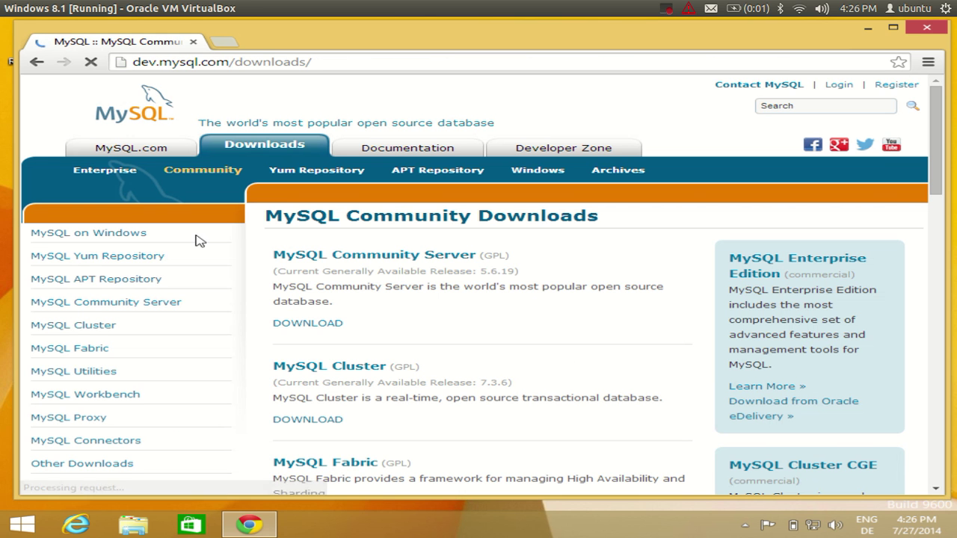
pyautogui.scroll(-3, 422, 245)
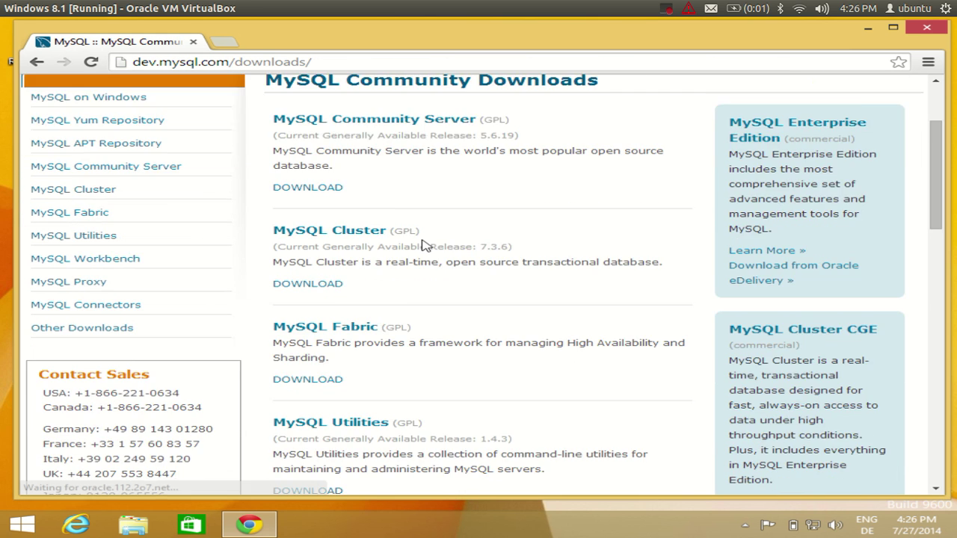
pyautogui.scroll(-4, 423, 249)
pyautogui.scroll(6, 433, 333)
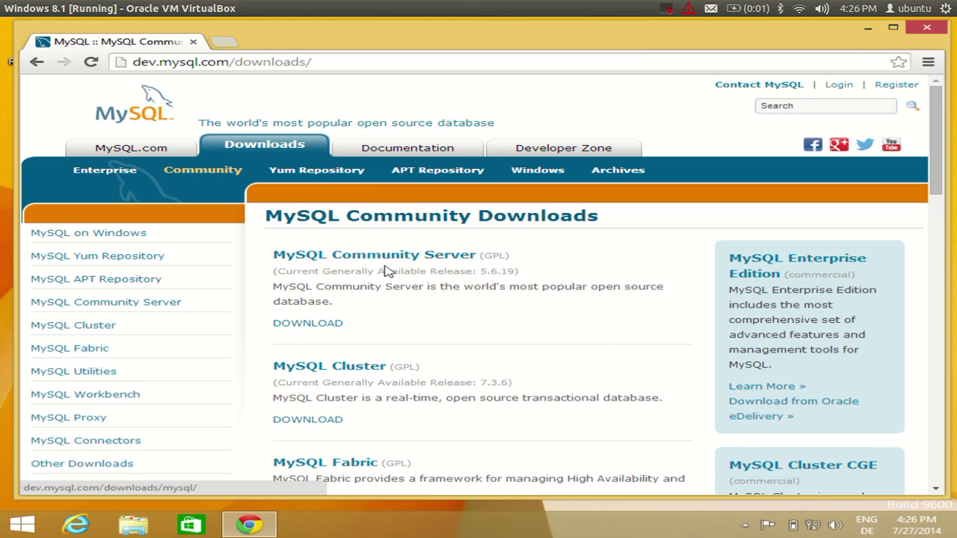
pyautogui.scroll(-2, 381, 276)
pyautogui.scroll(-1, 354, 290)
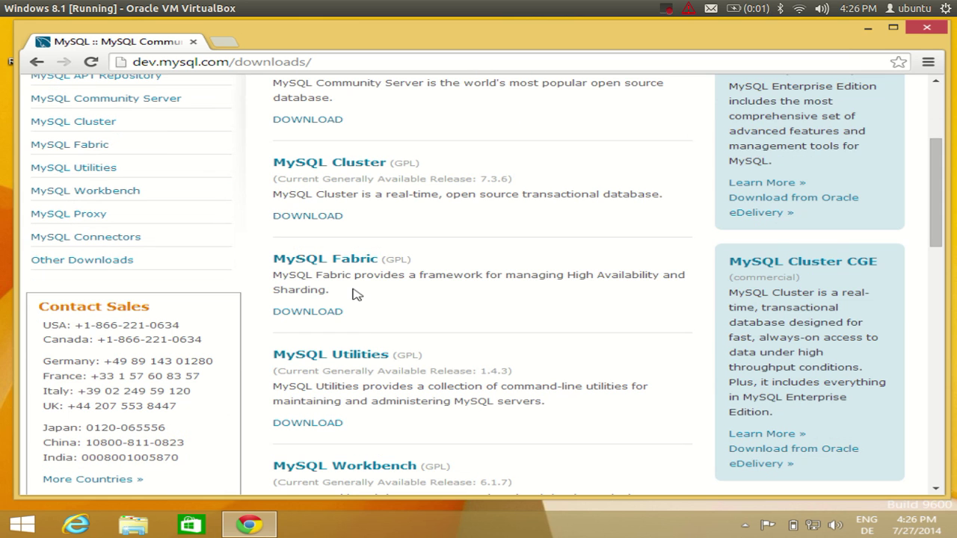
pyautogui.scroll(-10, 364, 335)
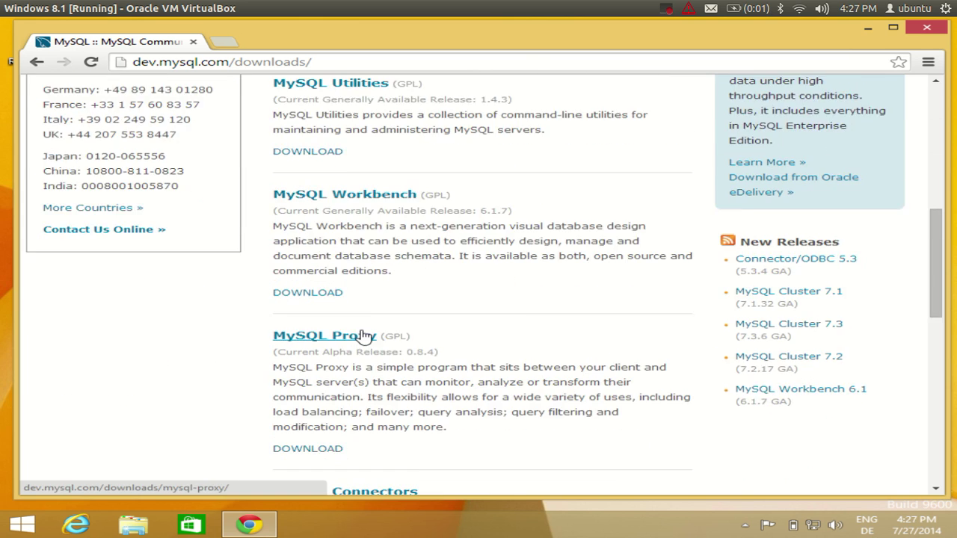
pyautogui.scroll(-2, 364, 334)
pyautogui.scroll(11, 363, 336)
pyautogui.scroll(2, 363, 331)
pyautogui.scroll(2, 363, 331)
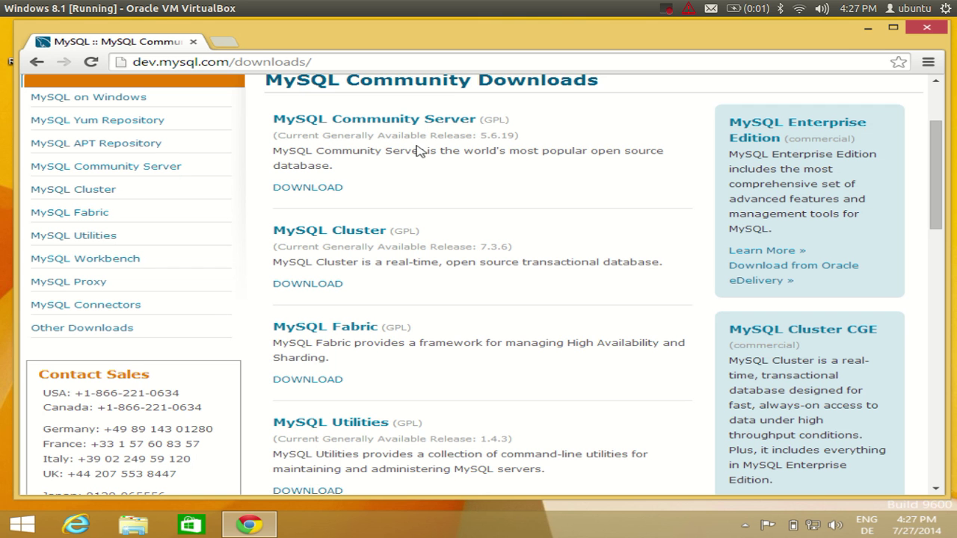
pyautogui.scroll(1, 361, 172)
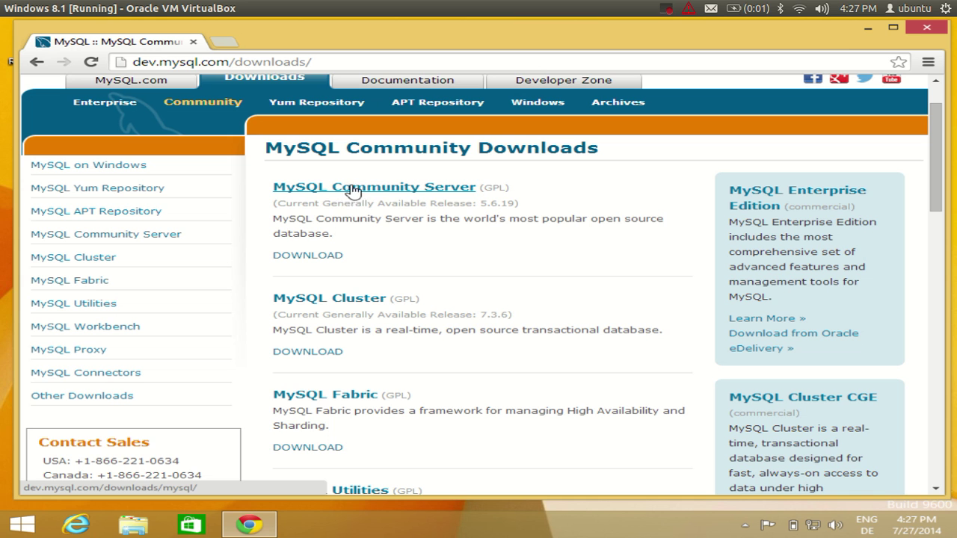
# Open the MySQL Community Server 5.6.19 download page and highlight its version number
pyautogui.click(383, 193)
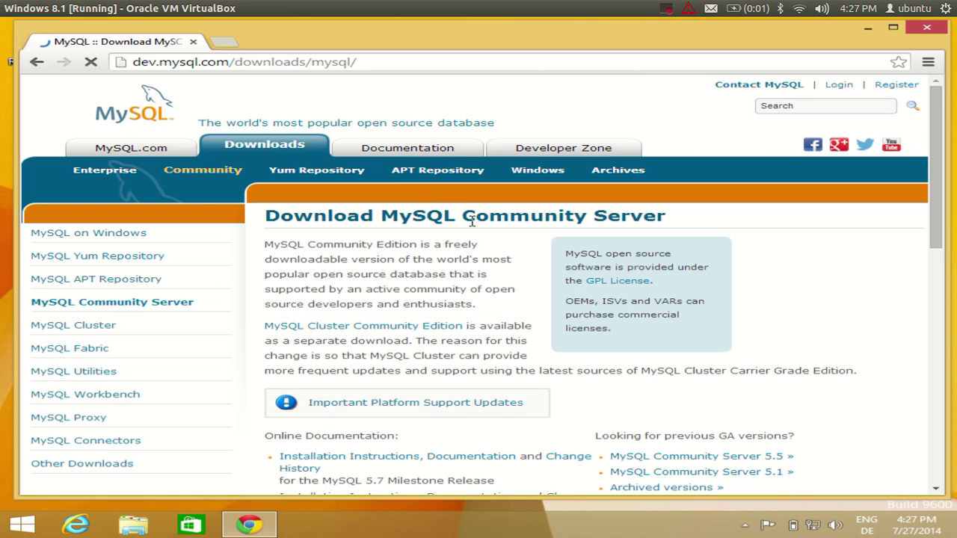
pyautogui.scroll(-6, 464, 217)
pyautogui.scroll(-3, 450, 236)
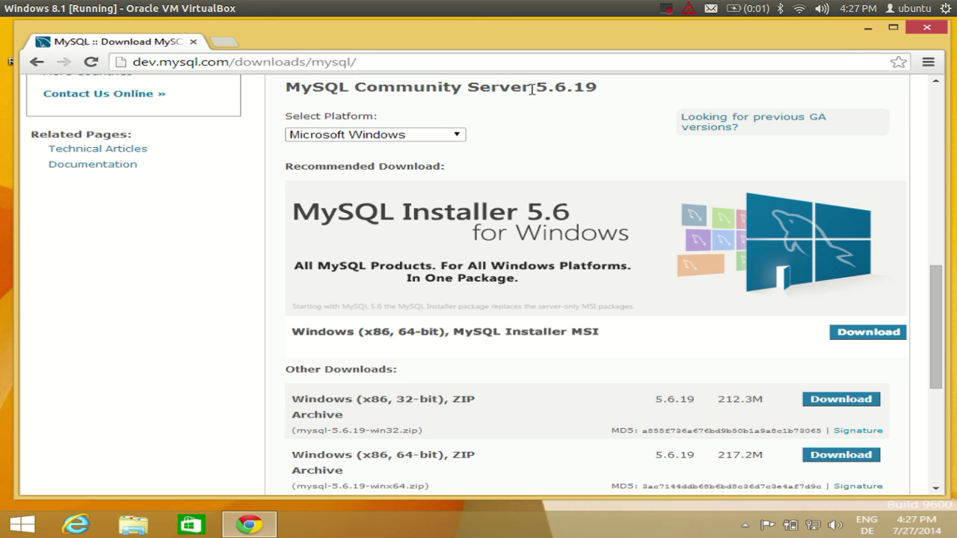
pyautogui.moveTo(536, 87); pyautogui.dragTo(599, 83)
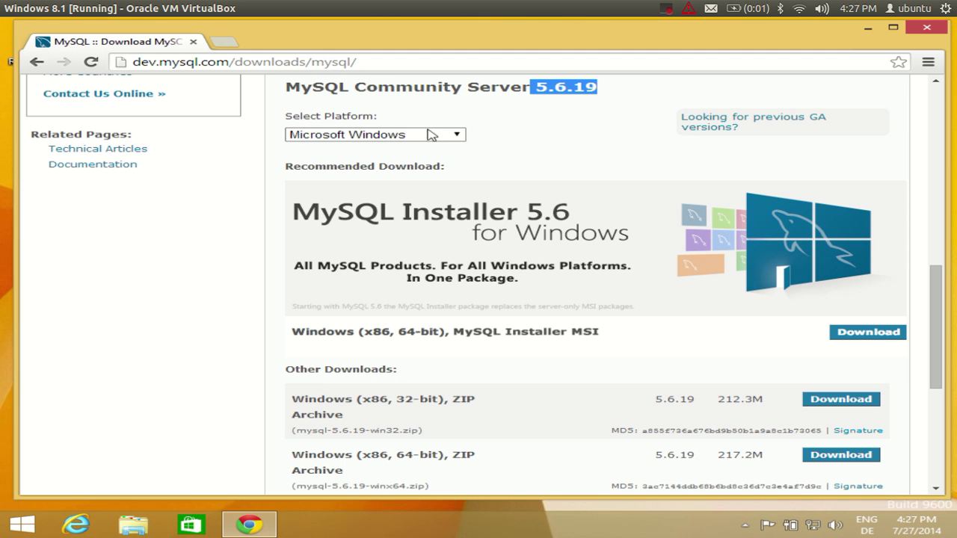
# Keep Microsoft Windows as the platform and go to the Windows (x86, 64-bit) Installer MSI download
pyautogui.click(458, 136)
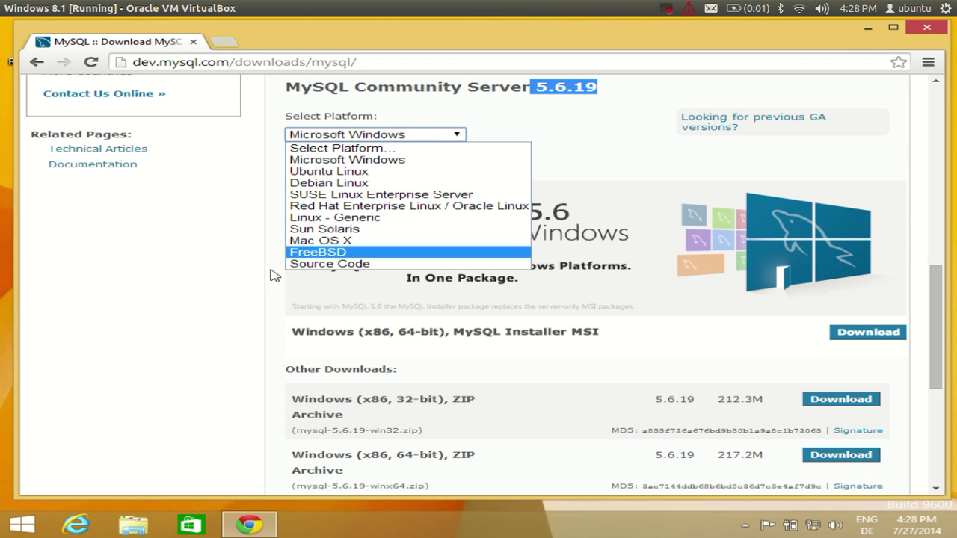
pyautogui.click(275, 275)
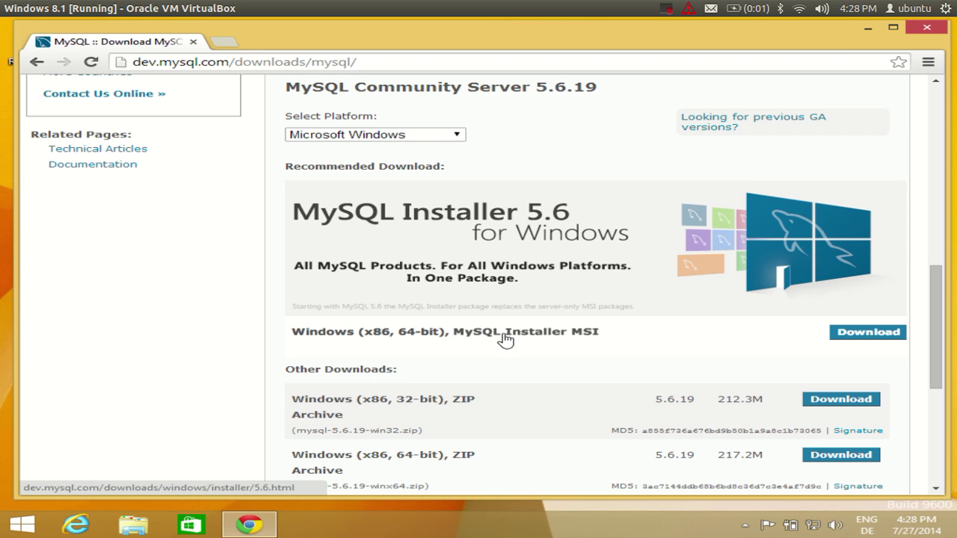
pyautogui.click(841, 335)
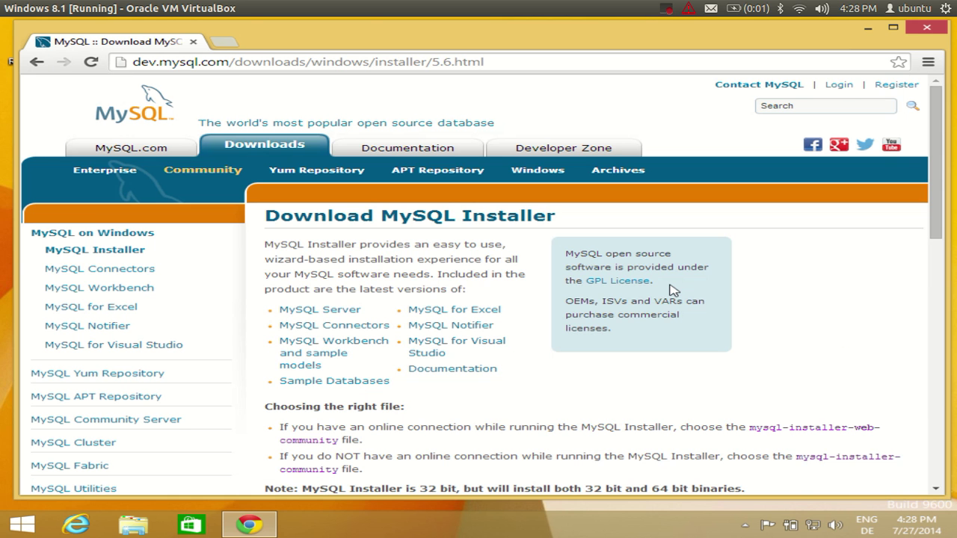
# Scroll the Download MySQL Installer page to the 5.6.19 GA Releases table of Windows MSI packages
pyautogui.scroll(-3, 567, 313)
pyautogui.scroll(-6, 567, 313)
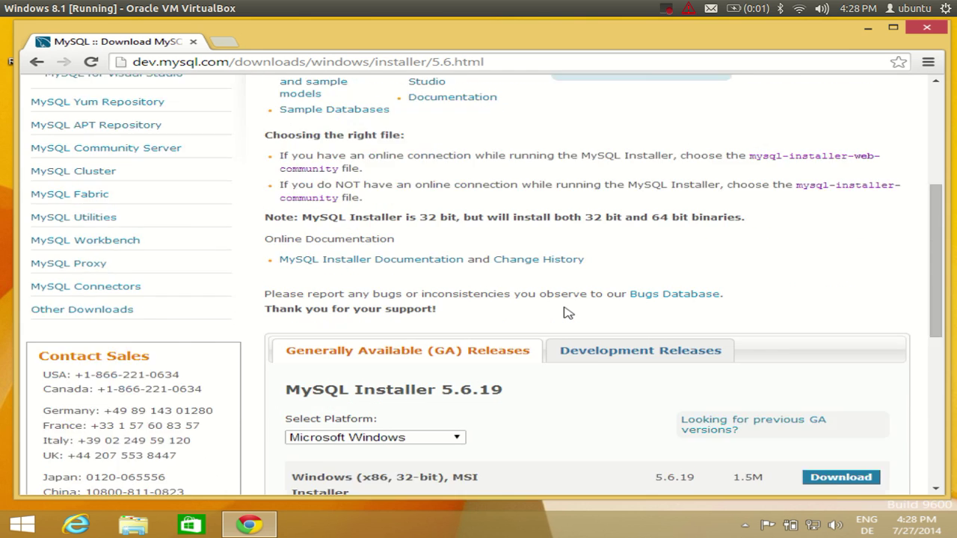
pyautogui.scroll(-2, 566, 313)
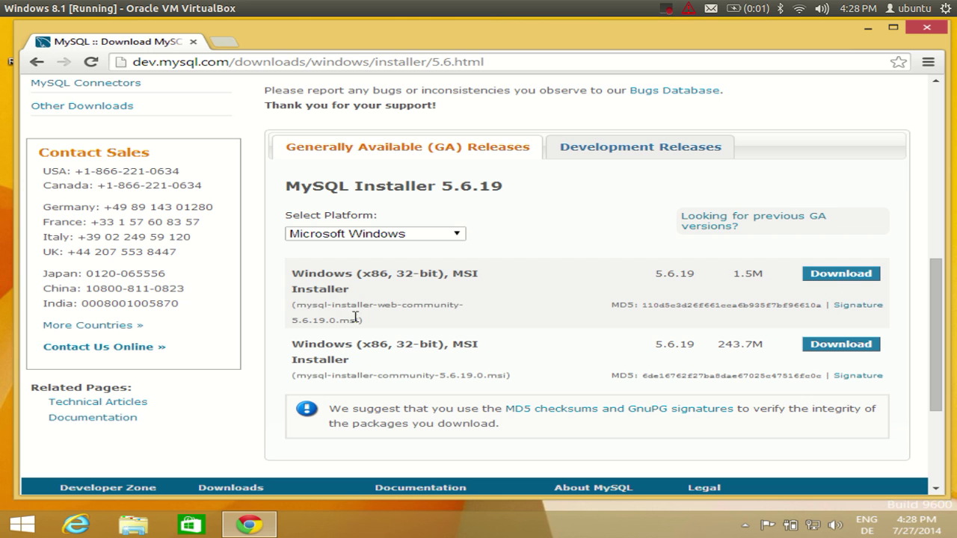
pyautogui.click(666, 9)
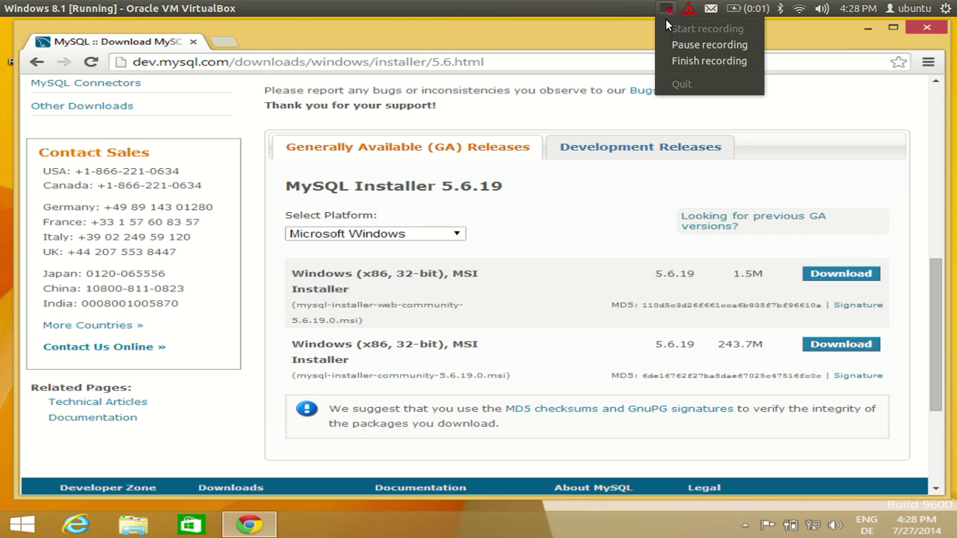
pyautogui.click(668, 44)
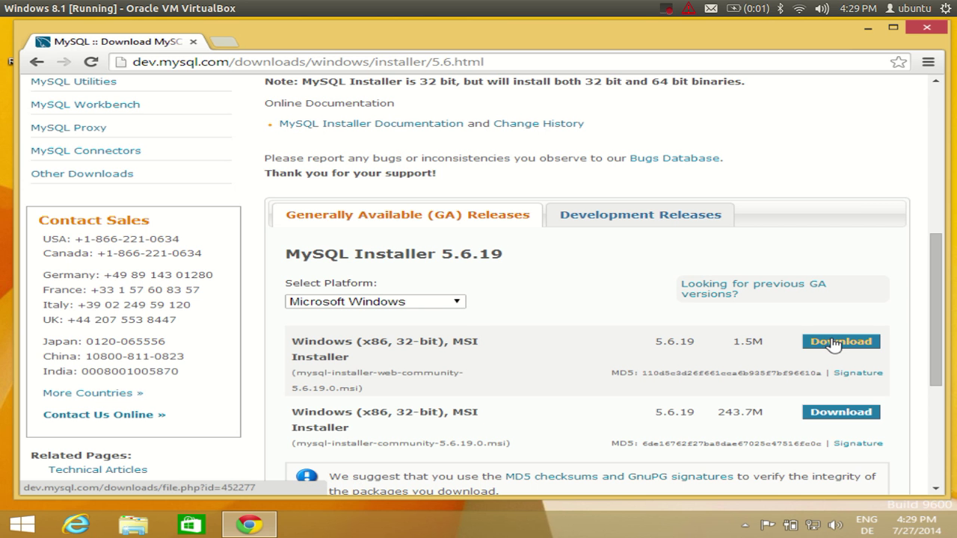
pyautogui.click(671, 11)
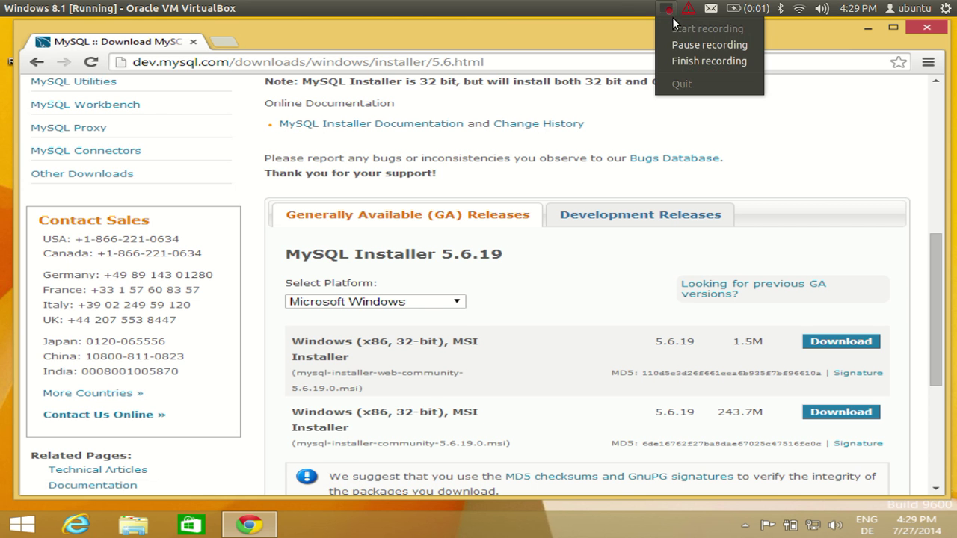
pyautogui.click(681, 45)
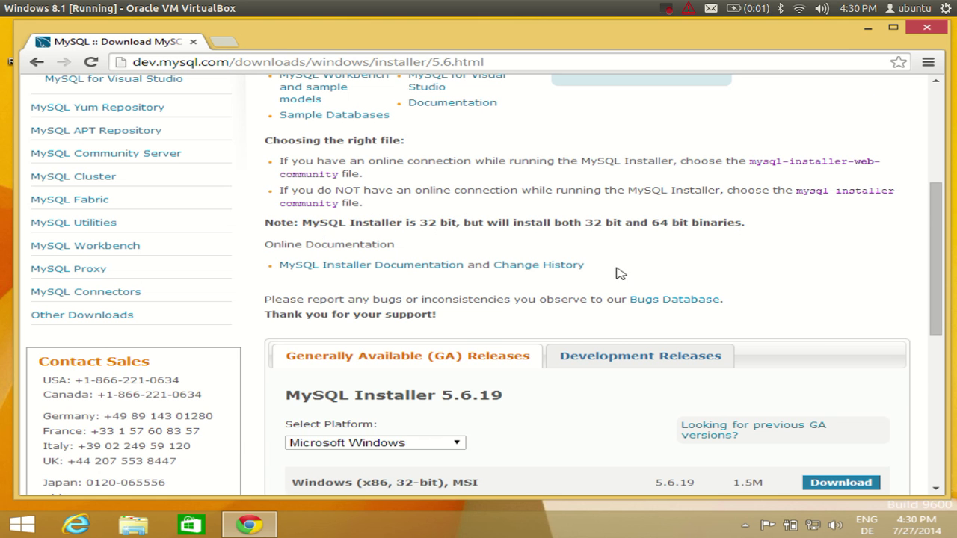
pyautogui.scroll(-2, 619, 274)
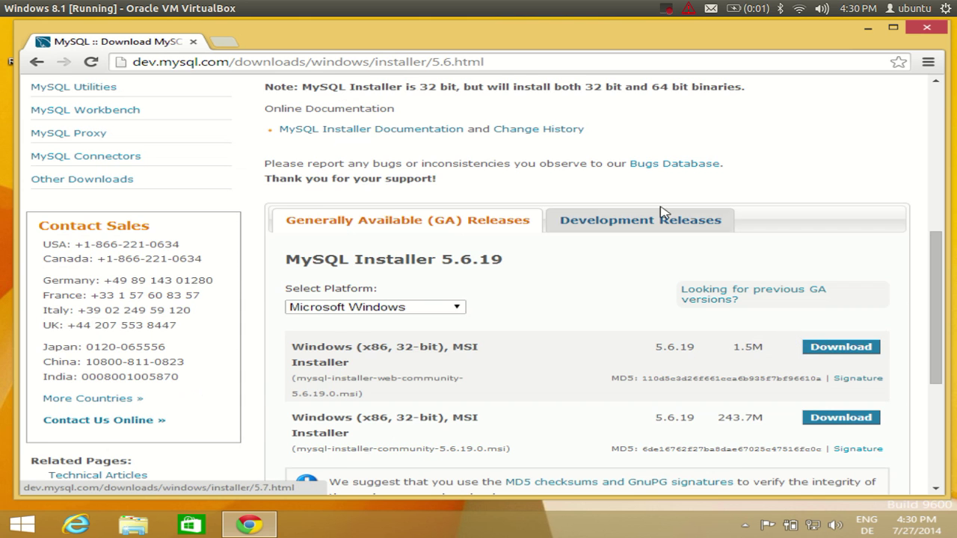
pyautogui.scroll(1, 503, 192)
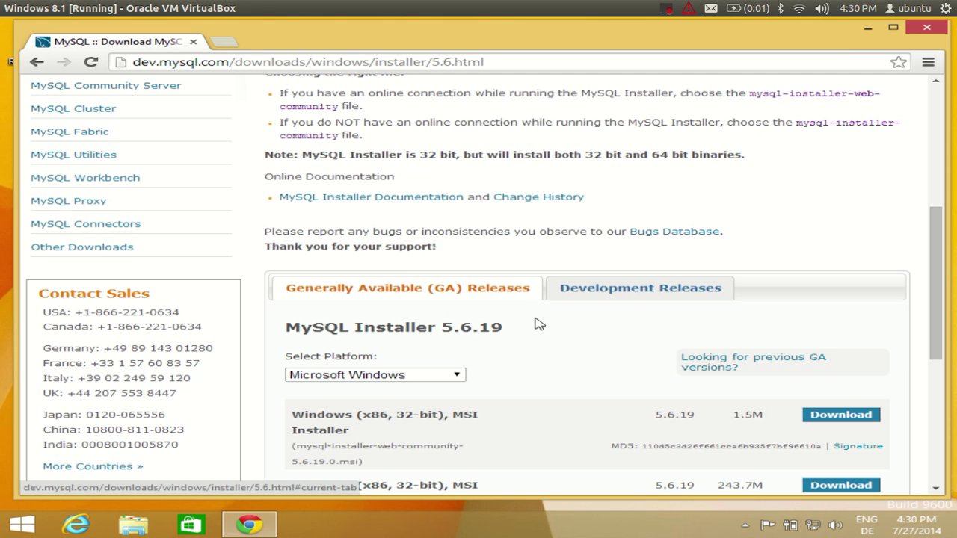
pyautogui.scroll(-1, 534, 326)
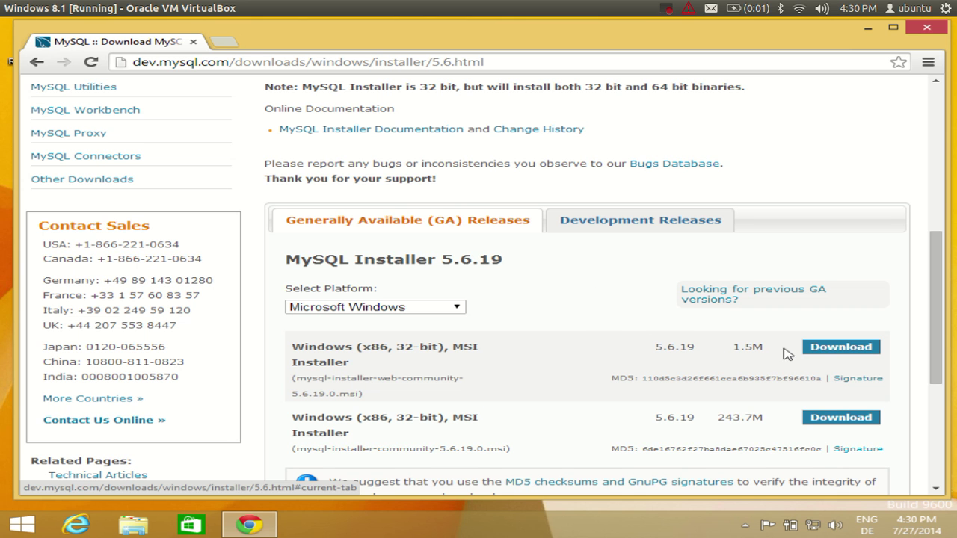
# Download the 1.5M mysql-installer-web-community-5.6.19.0.msi, skipping login with 'No thanks, just start my download.'
pyautogui.click(822, 351)
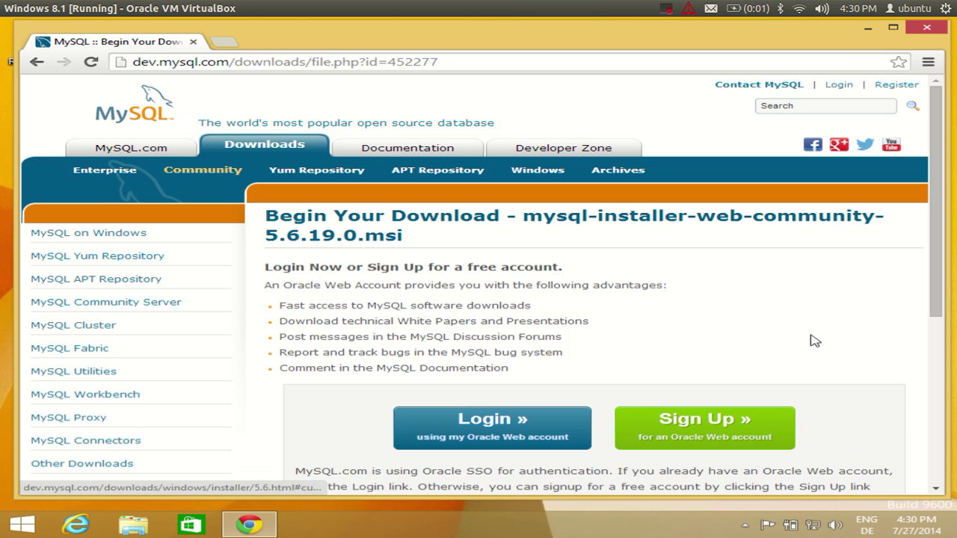
pyautogui.scroll(-1, 812, 338)
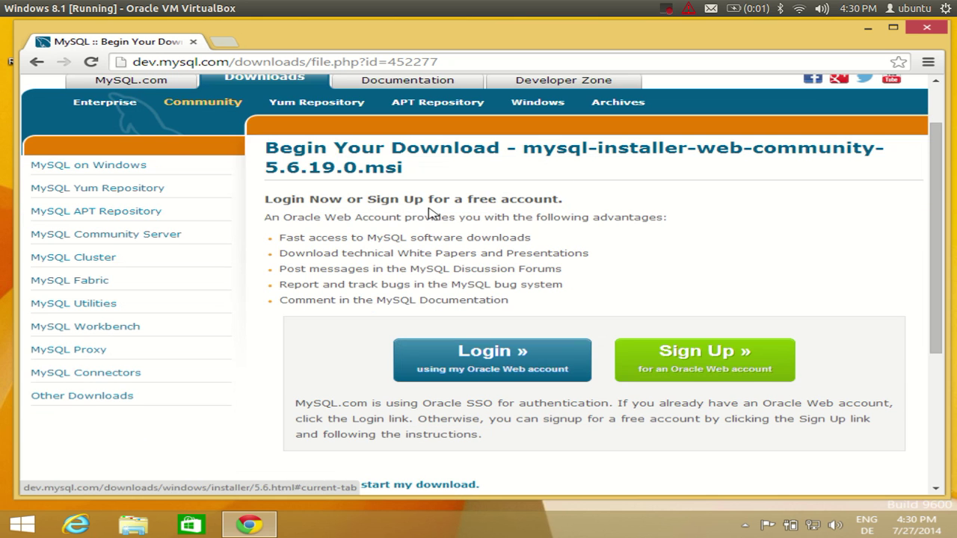
pyautogui.scroll(-1, 527, 213)
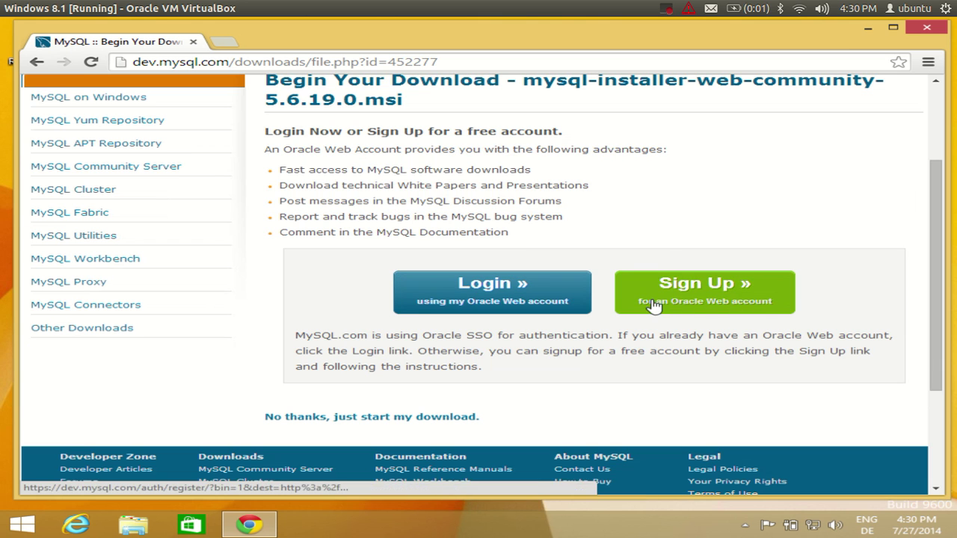
pyautogui.scroll(1, 676, 296)
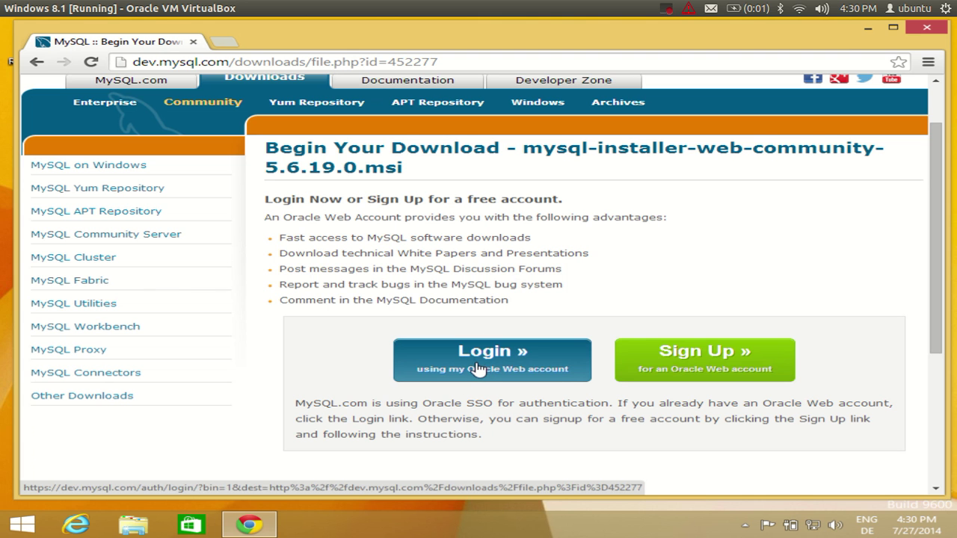
pyautogui.scroll(-1, 489, 360)
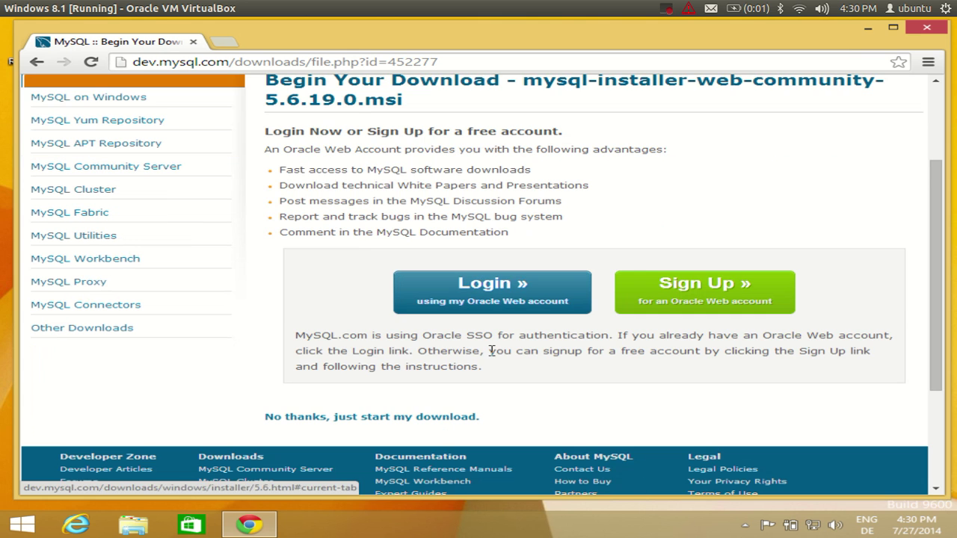
pyautogui.scroll(-1, 493, 357)
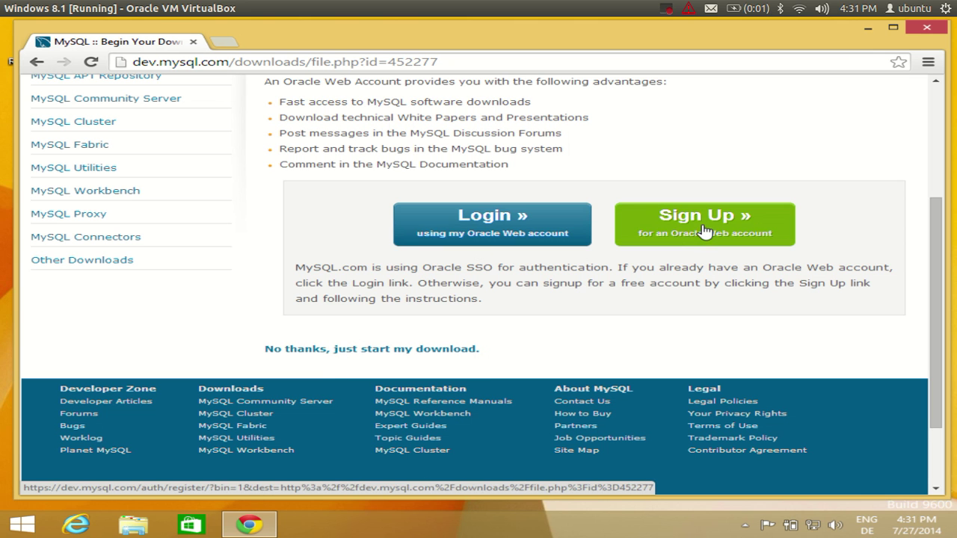
pyautogui.click(347, 355)
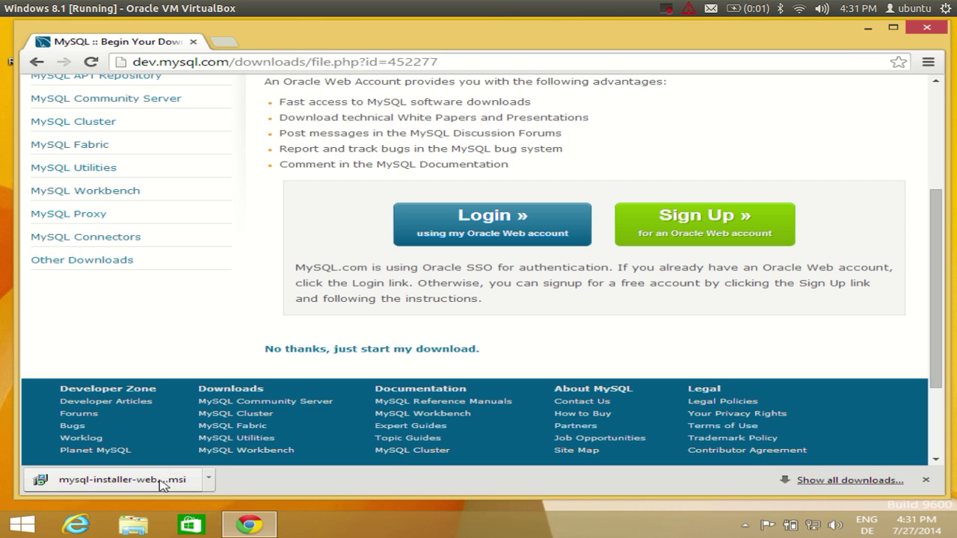
# Run the downloaded installer MSI and approve the User Account Control prompt
pyautogui.click(156, 484)
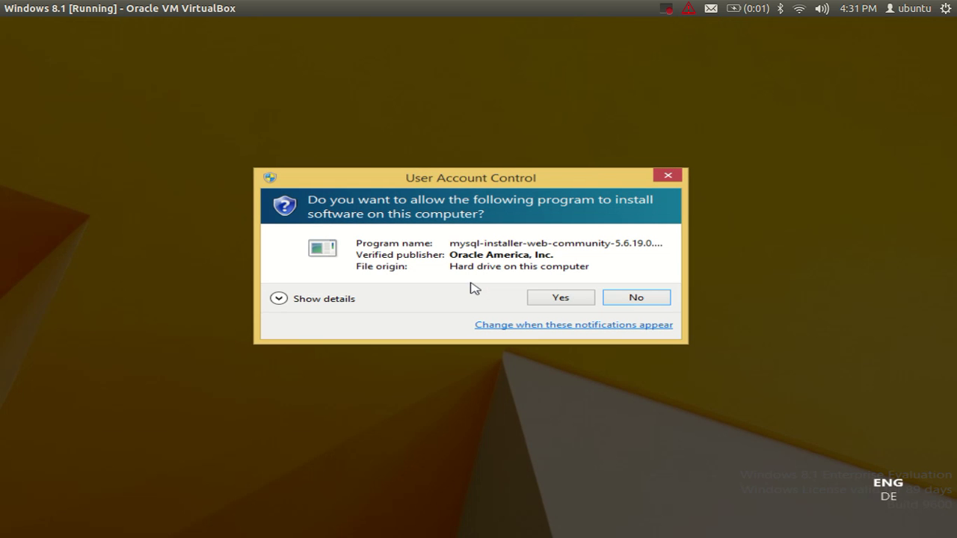
pyautogui.click(558, 297)
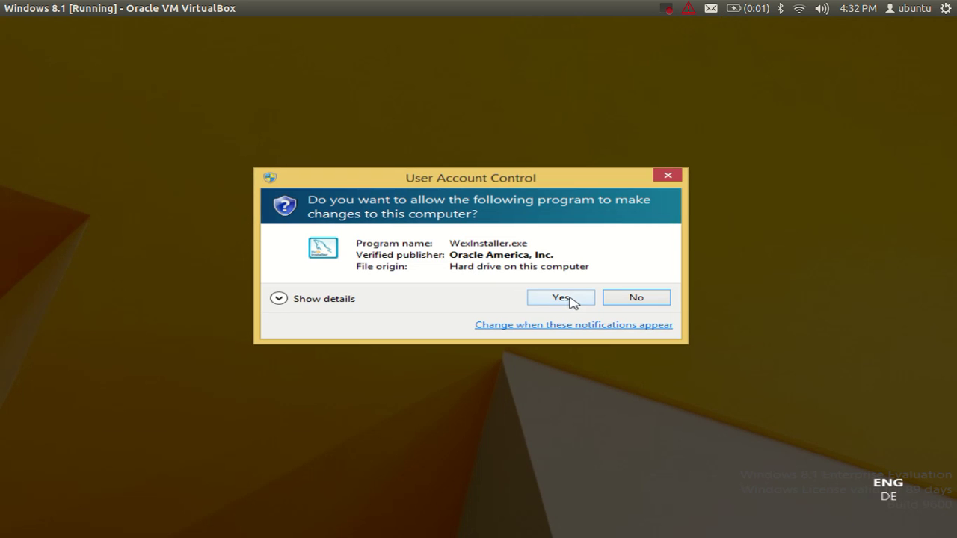
# Approve the installer's permission request and bring the MySQL Installer Welcome window forward
pyautogui.click(570, 299)
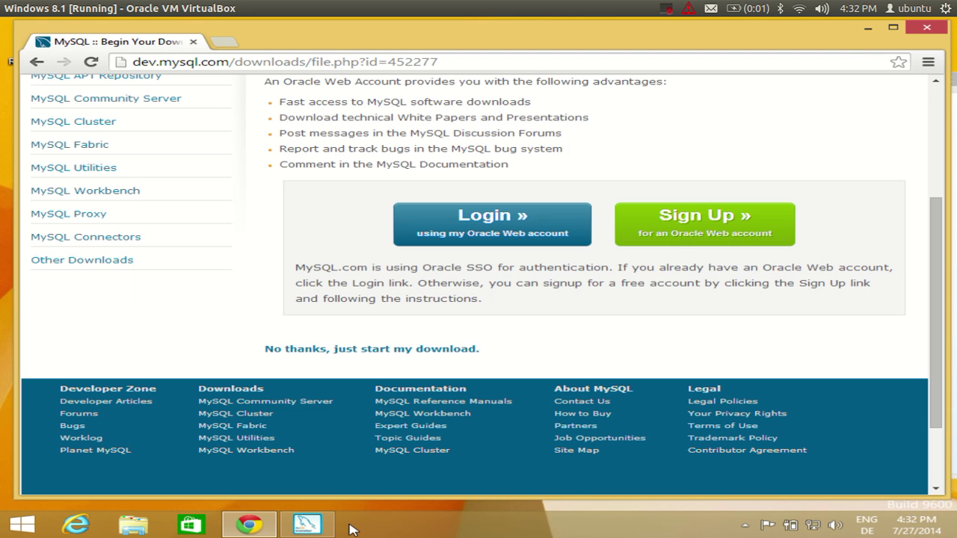
pyautogui.click(327, 528)
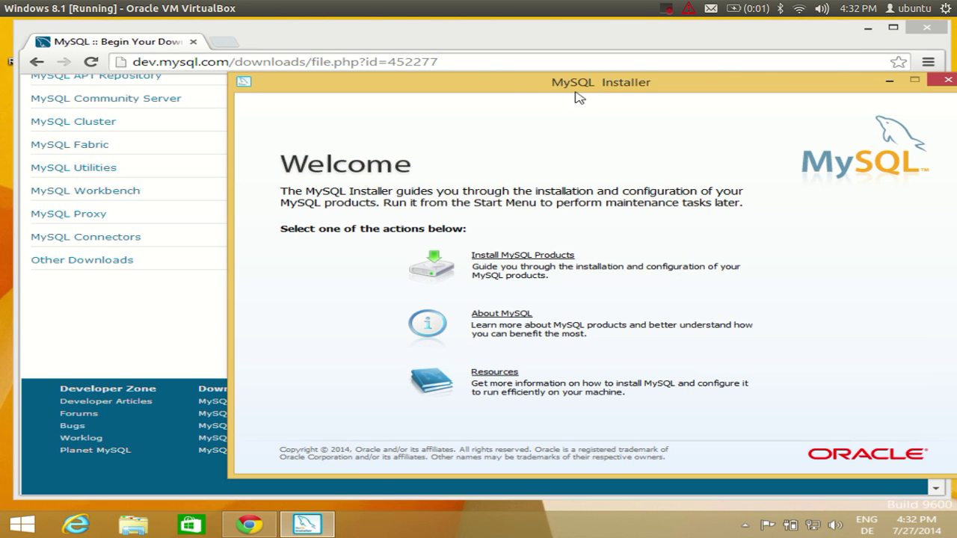
# Nudge the Welcome window left and choose Install MySQL Products
pyautogui.moveTo(577, 89); pyautogui.dragTo(532, 89)
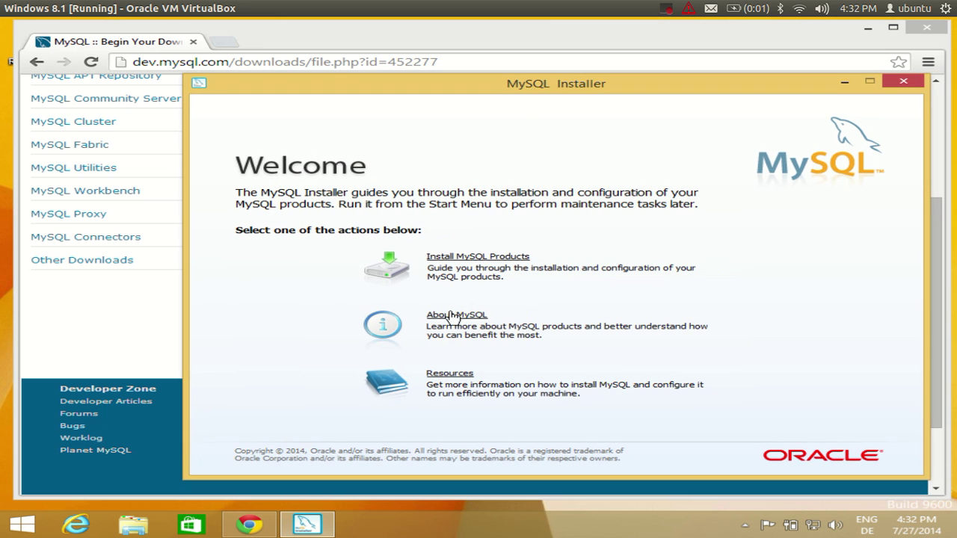
pyautogui.click(471, 257)
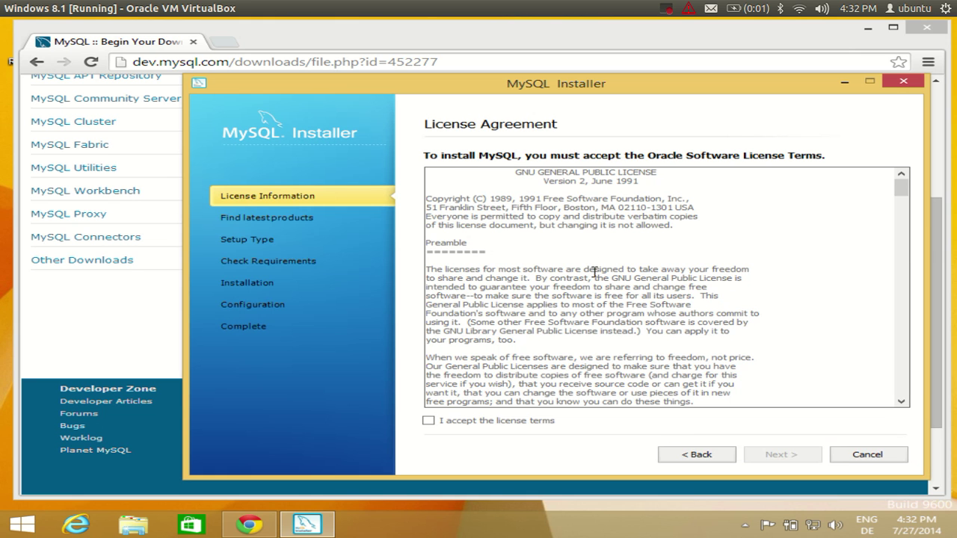
# Accept the GPL license terms and continue to Find latest products
pyautogui.click(428, 422)
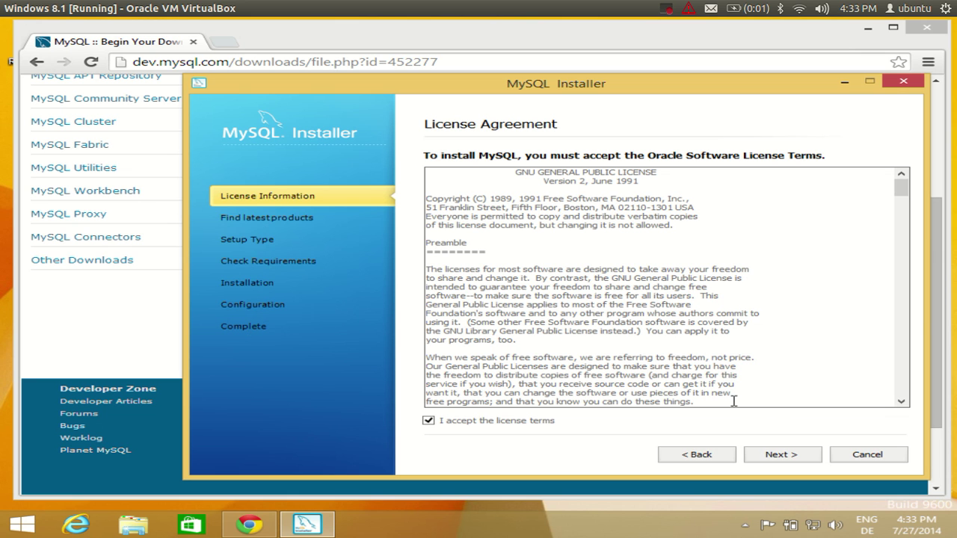
pyautogui.click(777, 456)
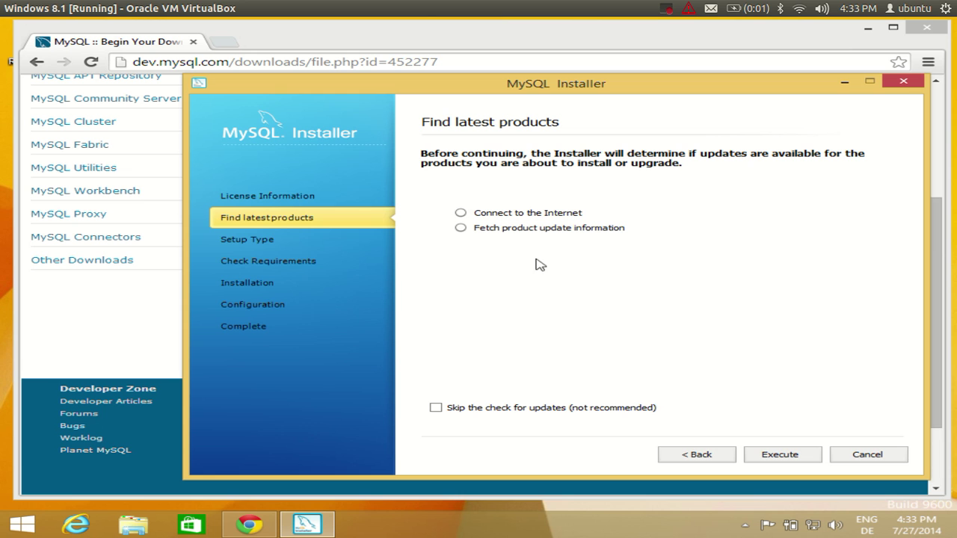
# Run the online product update check, then advance to the Choosing a Setup Type page
pyautogui.click(778, 457)
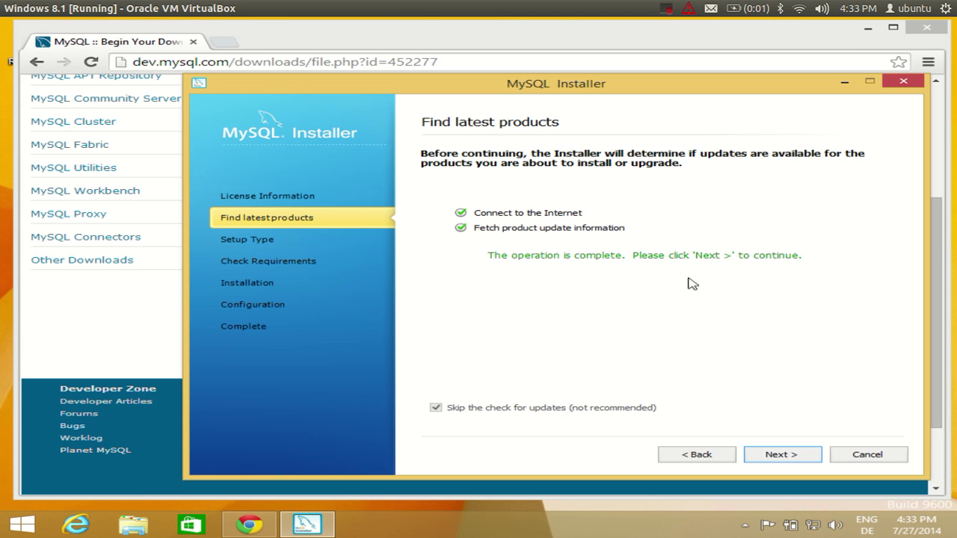
pyautogui.click(784, 455)
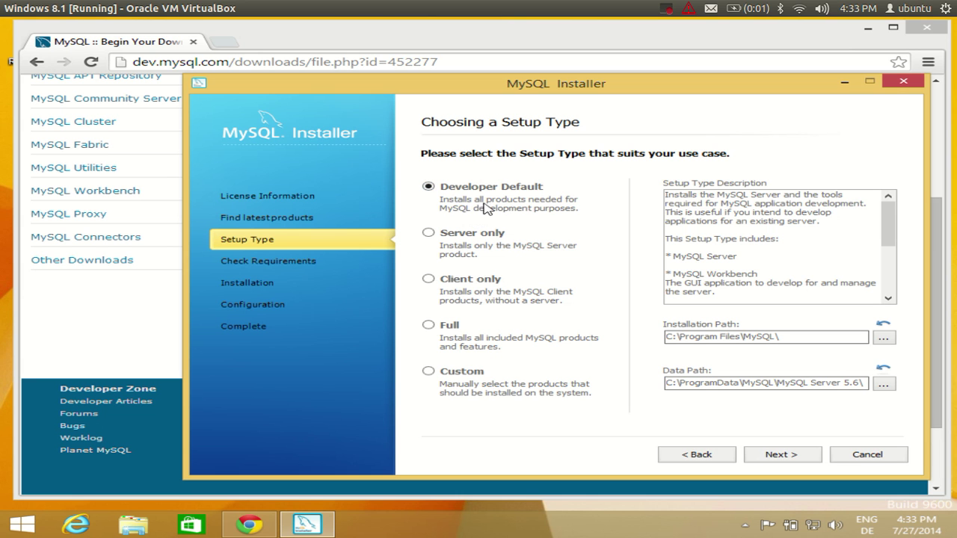
# Accept the Developer Default setup type to reach the Check Requirements list
pyautogui.click(783, 457)
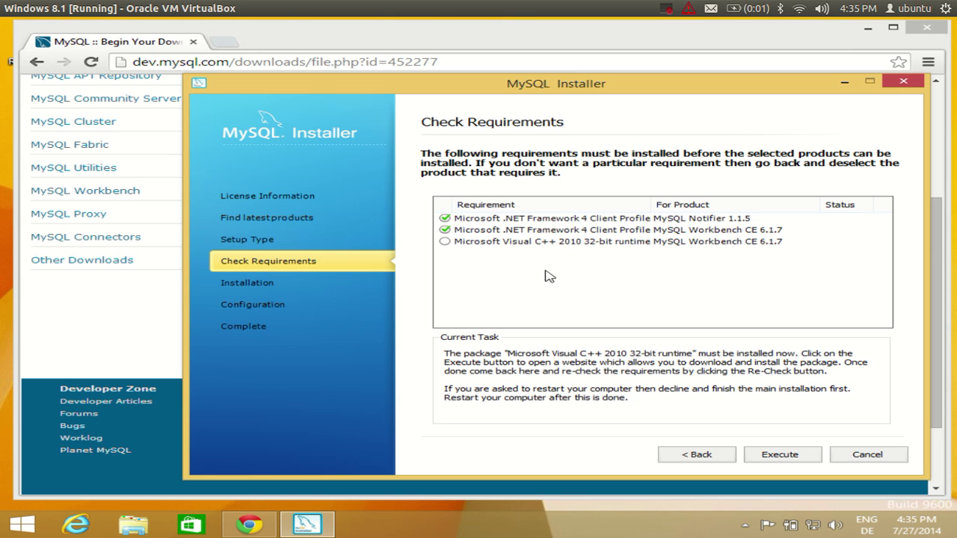
# Download and launch the missing Visual C++ 2010 32-bit runtime installer
pyautogui.click(766, 457)
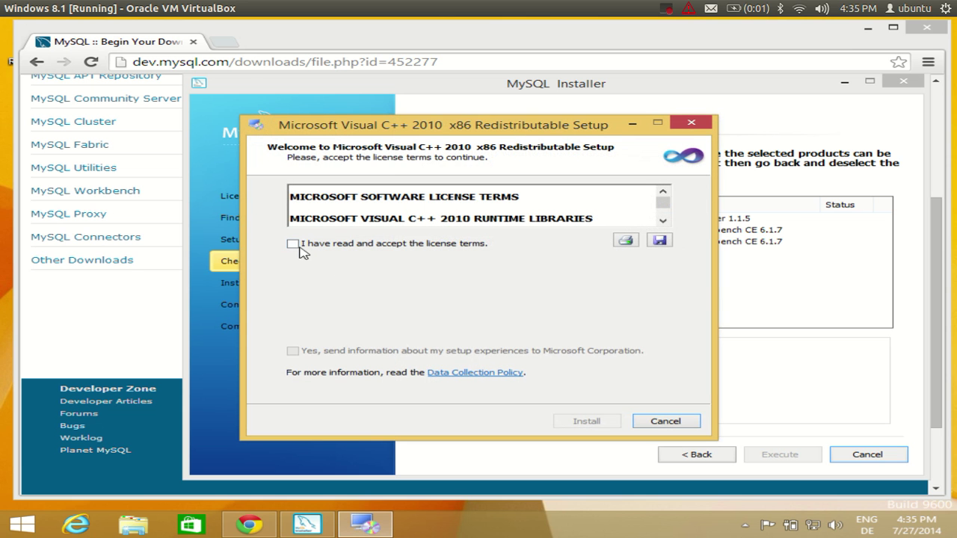
# Accept the license and install the Visual C++ 2010 x86 Redistributable, then finish its setup
pyautogui.click(293, 245)
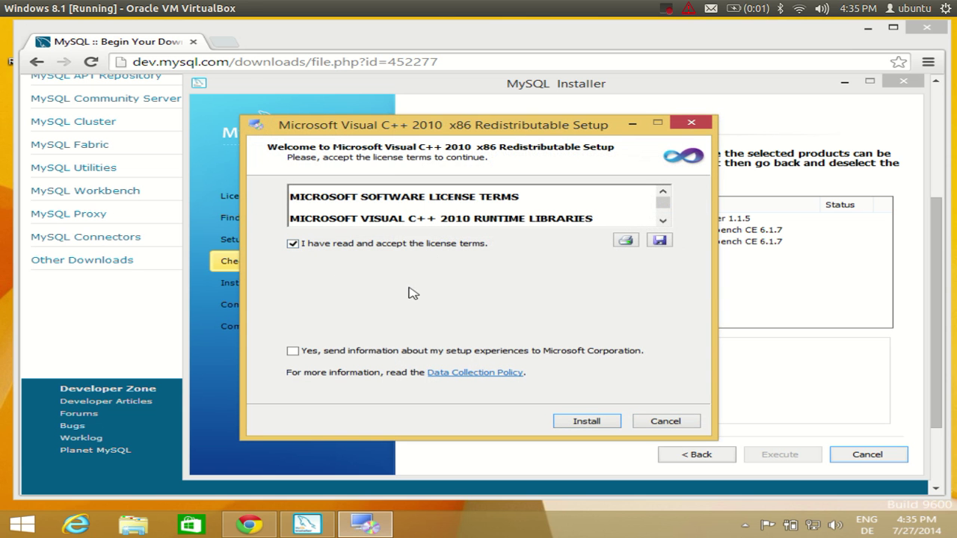
pyautogui.click(605, 423)
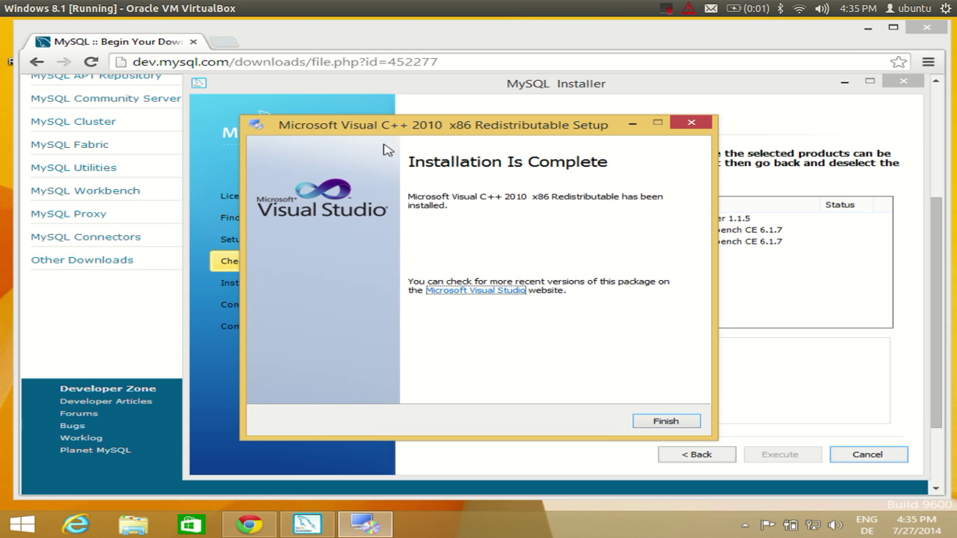
pyautogui.click(662, 423)
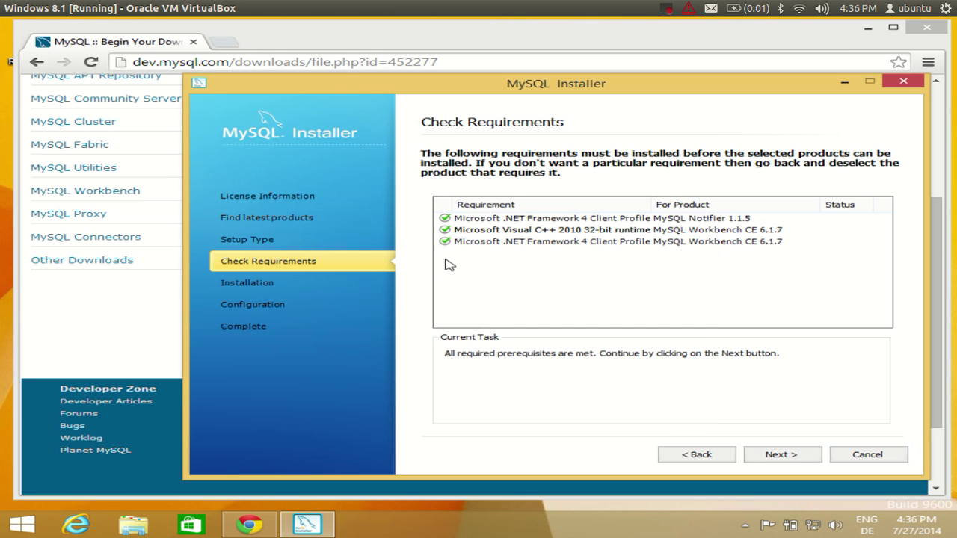
# Download and install the MySQL products, then continue to the MySQL Server 5.6.19 Configuration Overview
pyautogui.click(779, 457)
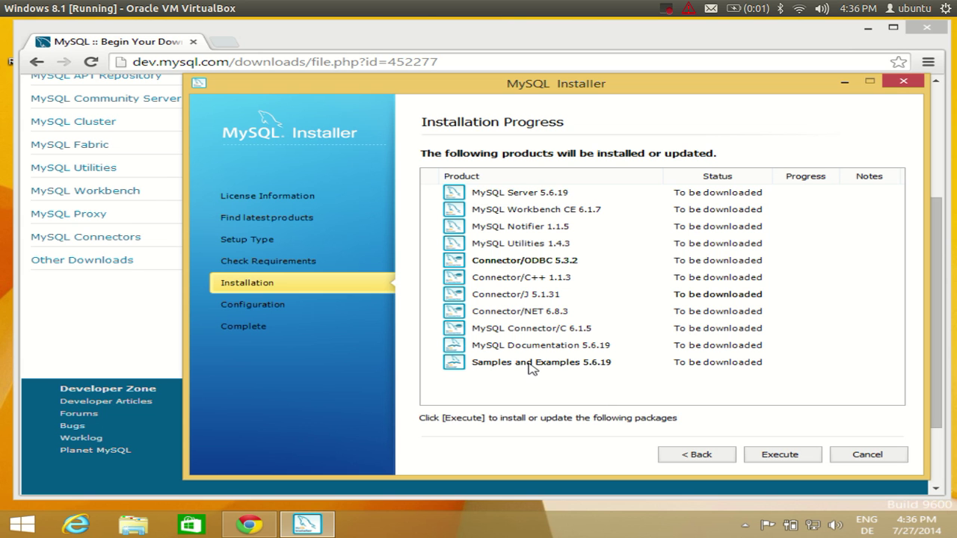
pyautogui.click(780, 456)
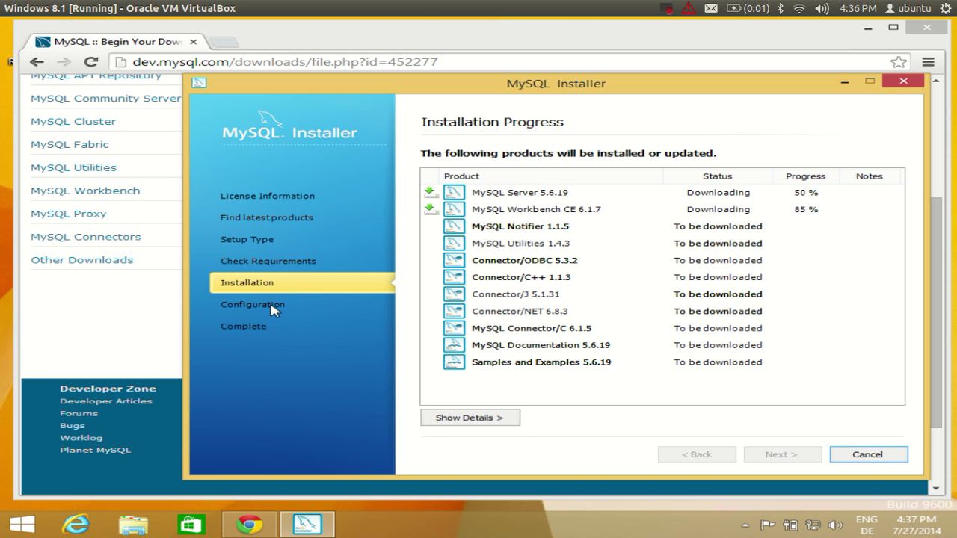
pyautogui.click(665, 8)
pyautogui.click(674, 42)
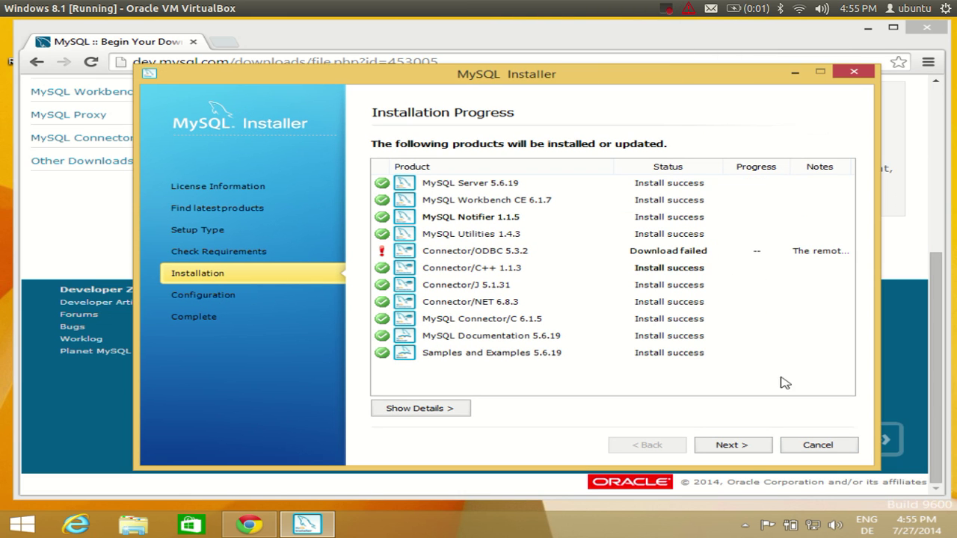
pyautogui.click(740, 447)
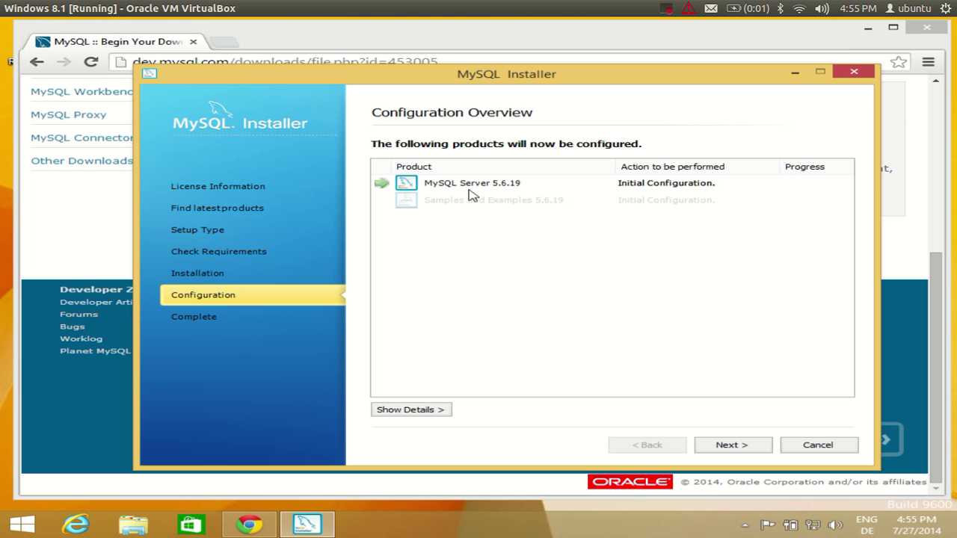
# Set the server config type to Development Machine on port 3306 and continue to the root password
pyautogui.click(728, 444)
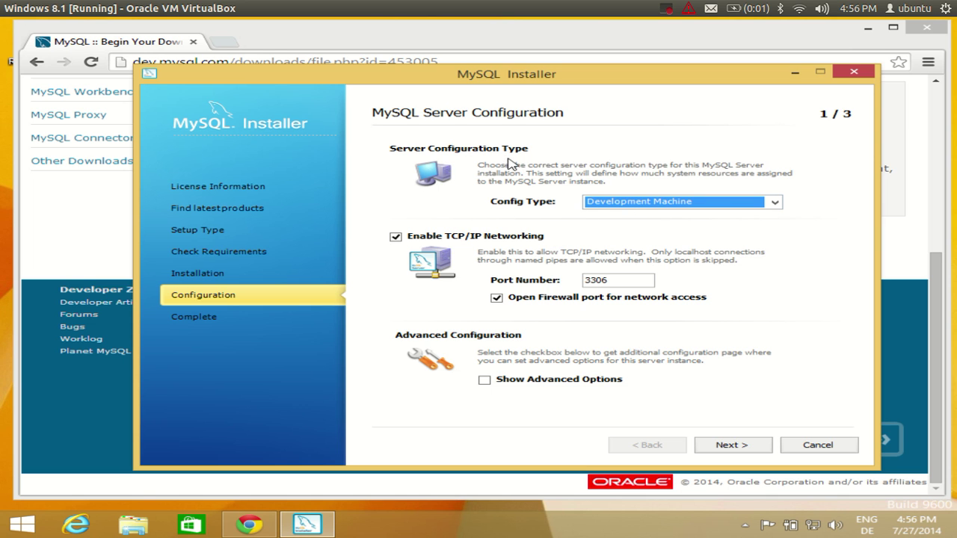
pyautogui.click(775, 202)
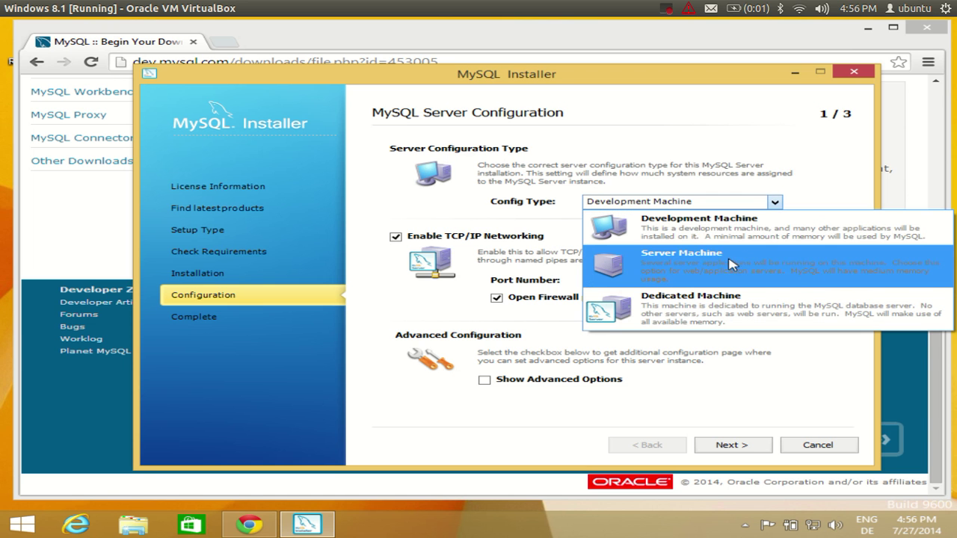
pyautogui.click(681, 226)
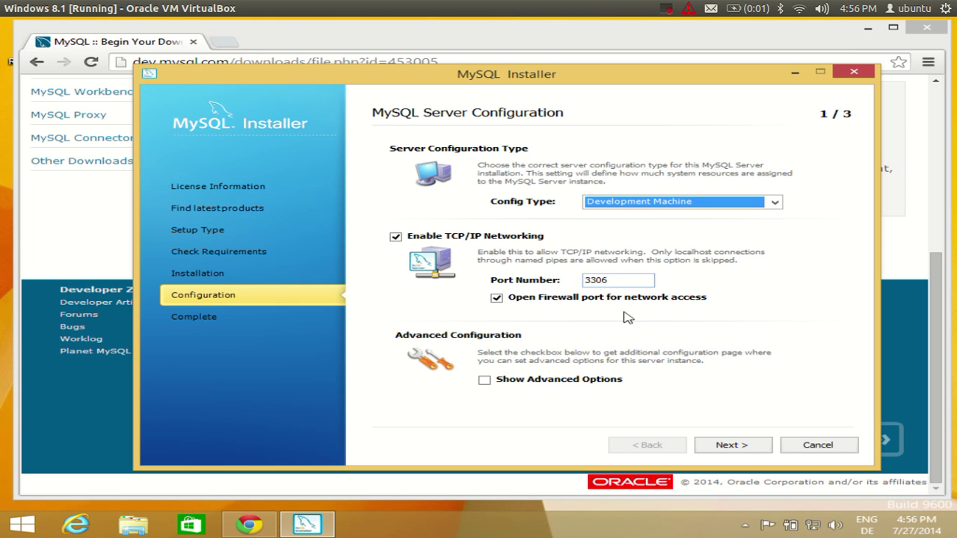
pyautogui.click(727, 445)
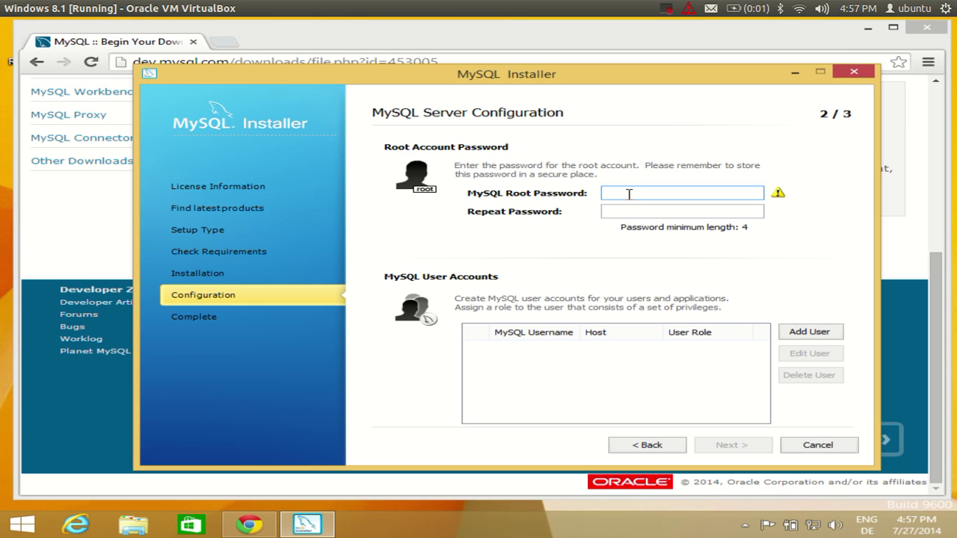
# Set a 4-character root password and keep service MySQL56 with Standard System Account
pyautogui.write('••')
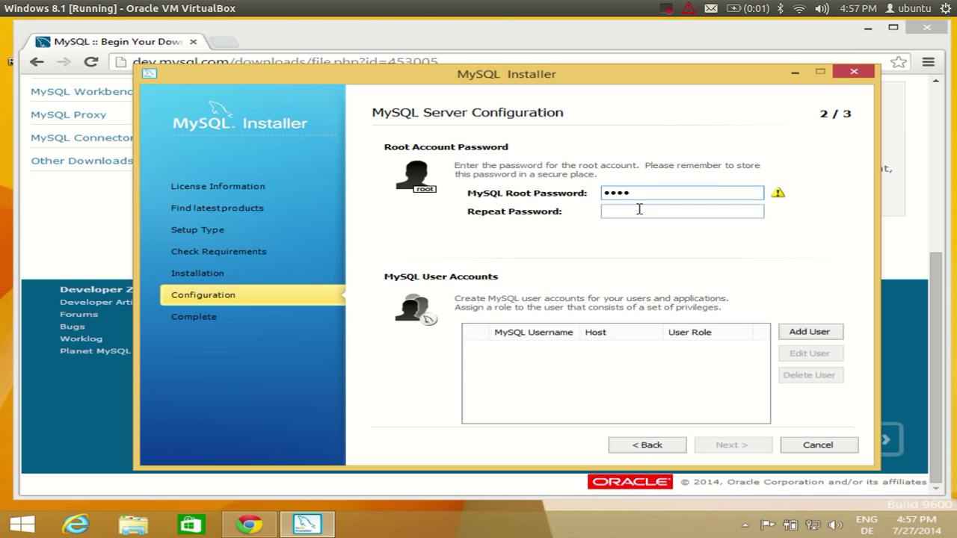
pyautogui.write('ot')
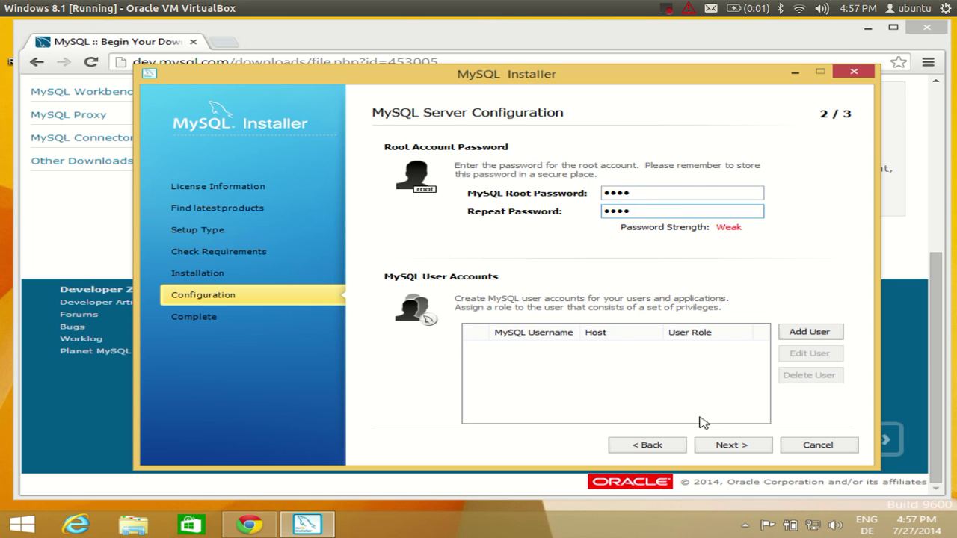
pyautogui.click(711, 447)
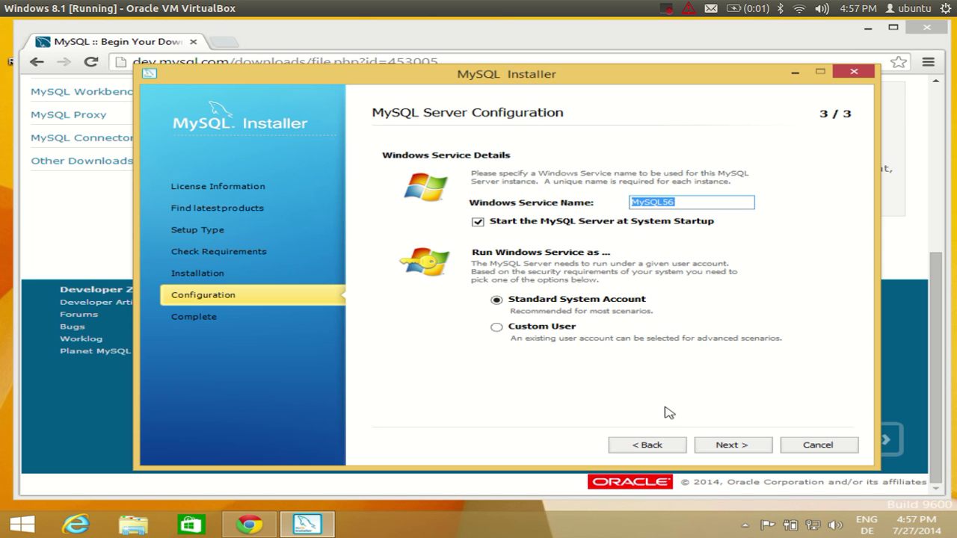
pyautogui.click(729, 446)
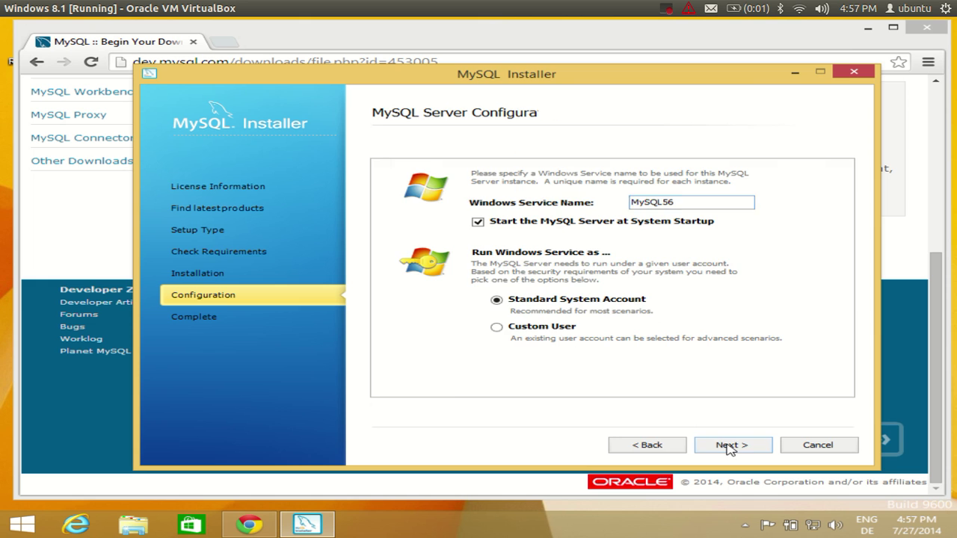
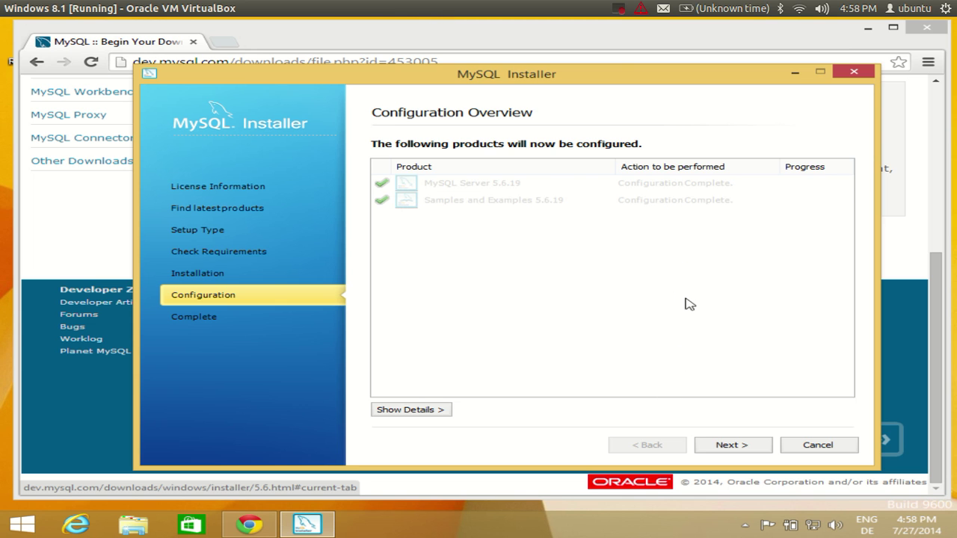
# Finish the MySQL installation with 'Start MySQL Workbench after Setup' left checked
pyautogui.click(730, 447)
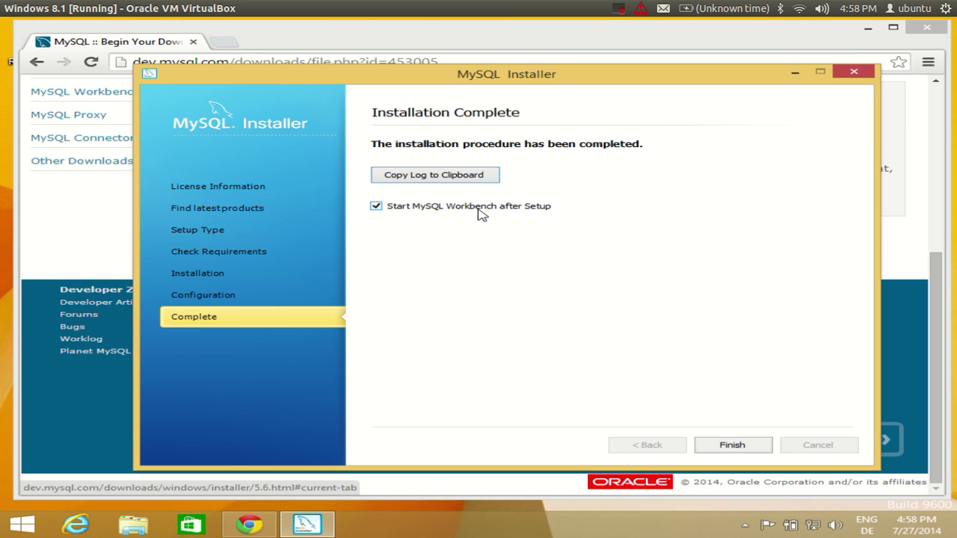
pyautogui.click(724, 446)
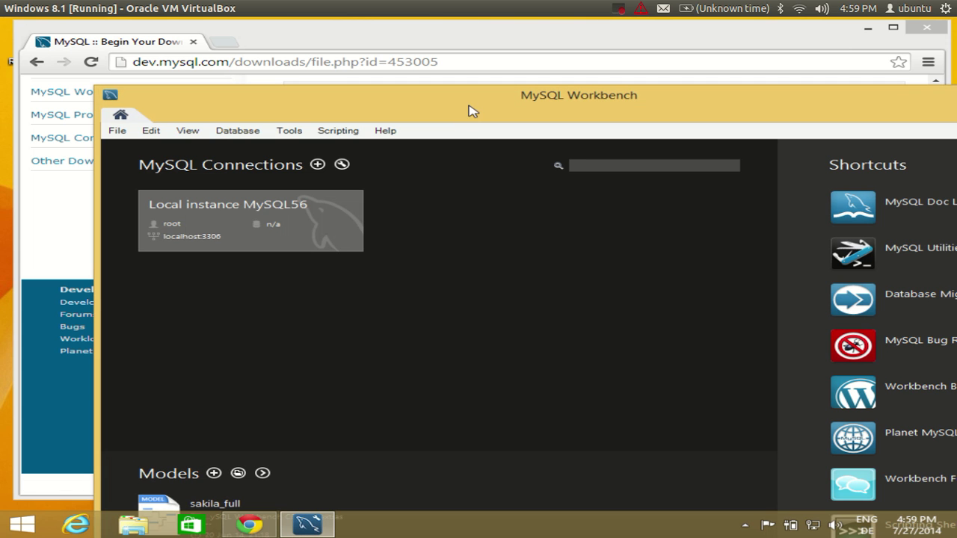
# Move the Workbench window aside and open the Local instance MySQL56 connection
pyautogui.moveTo(473, 111); pyautogui.dragTo(376, 39)
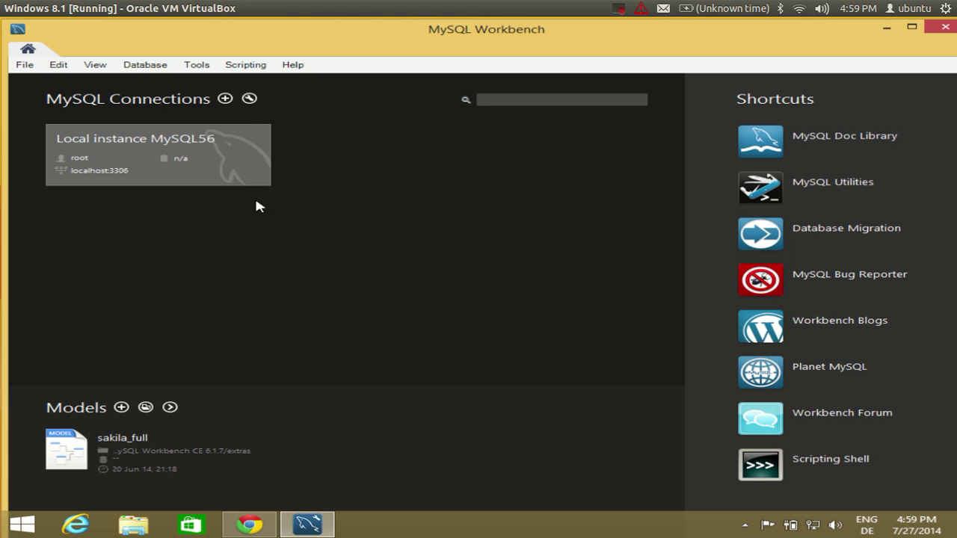
pyautogui.click(79, 159)
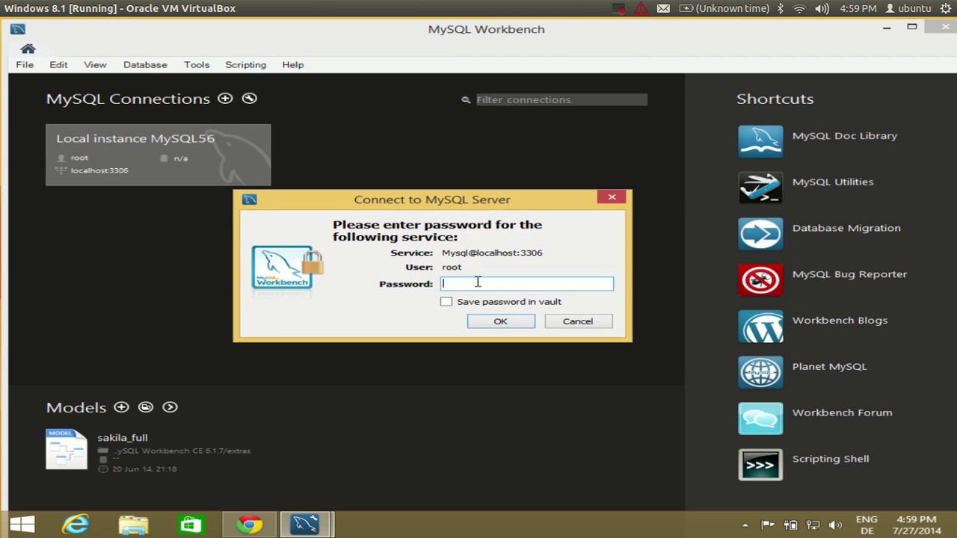
# Dismiss the prompt and connection error, then reconnect to Local instance MySQL56 with the root password
pyautogui.click(624, 193)
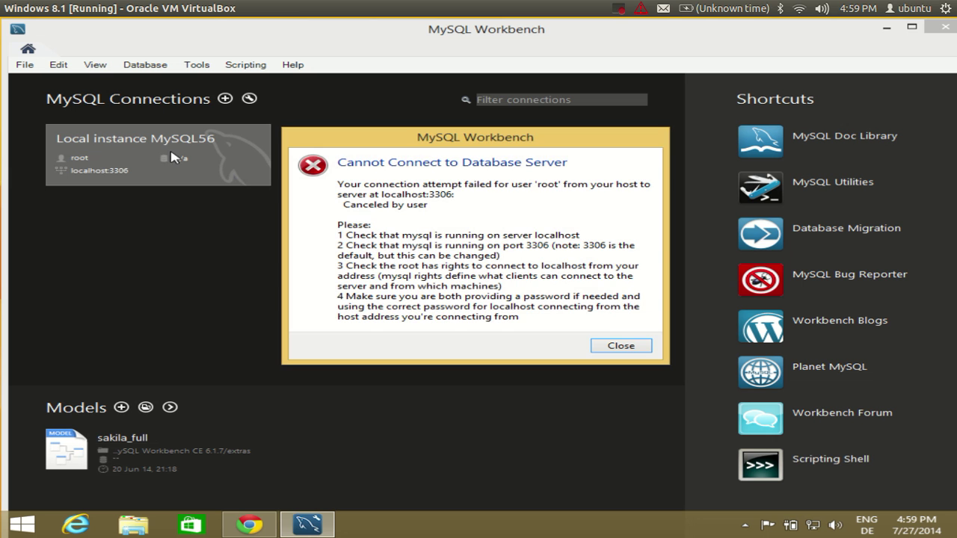
pyautogui.click(614, 346)
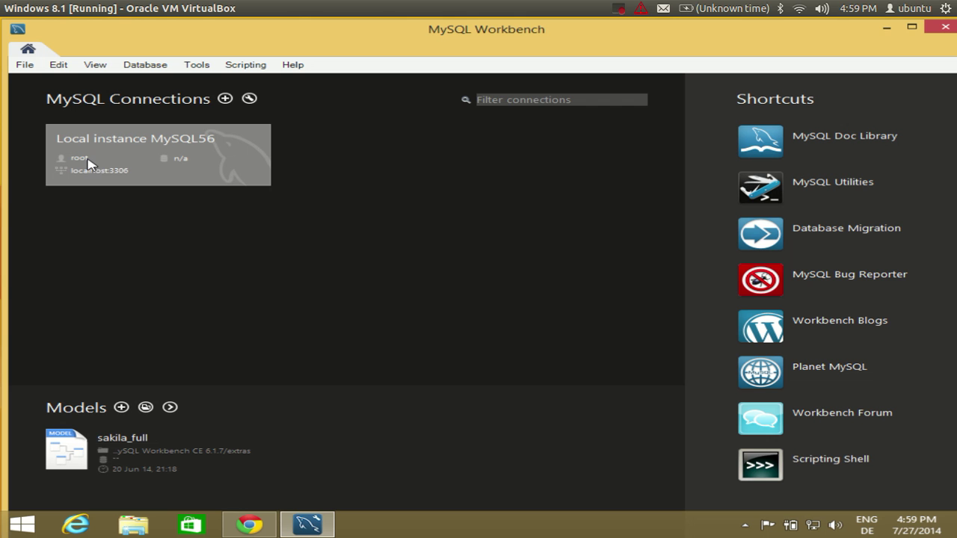
pyautogui.click(86, 163)
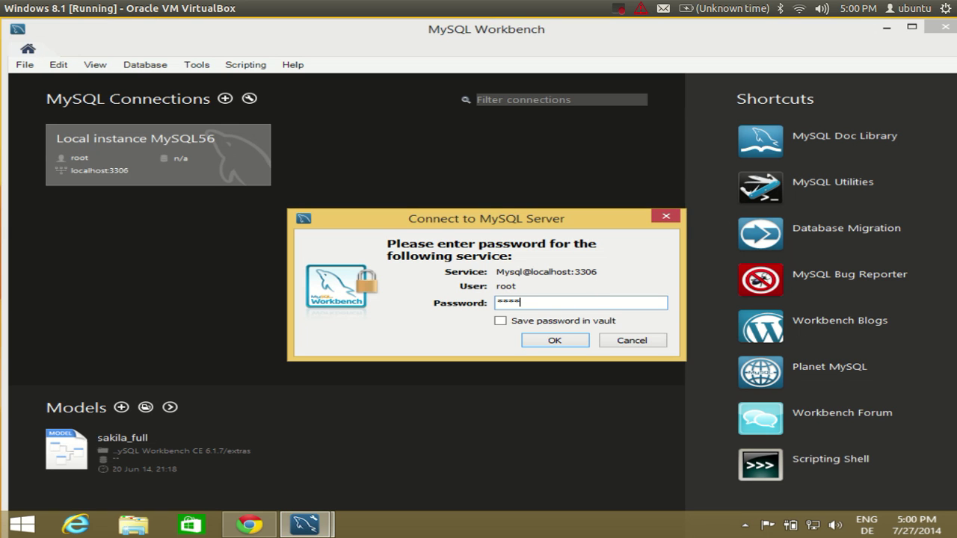
pyautogui.click(552, 341)
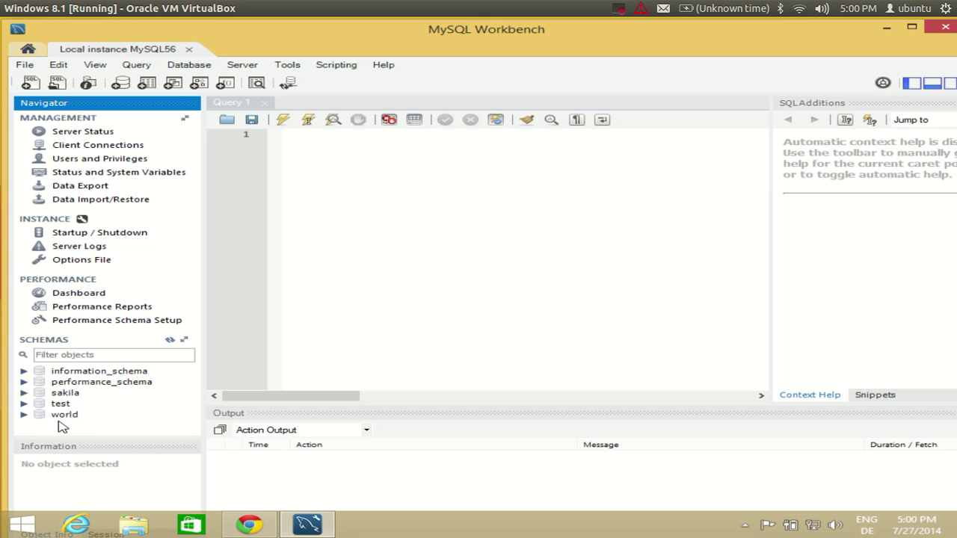
# Connect to 127.0.0.1:3306 as root through Database > Connect to Database, entering the password
pyautogui.click(191, 67)
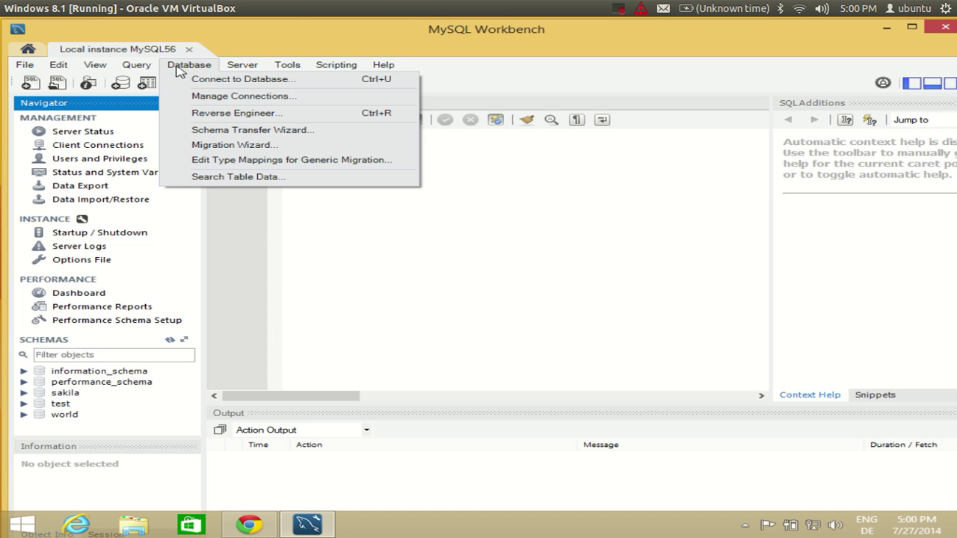
pyautogui.click(196, 78)
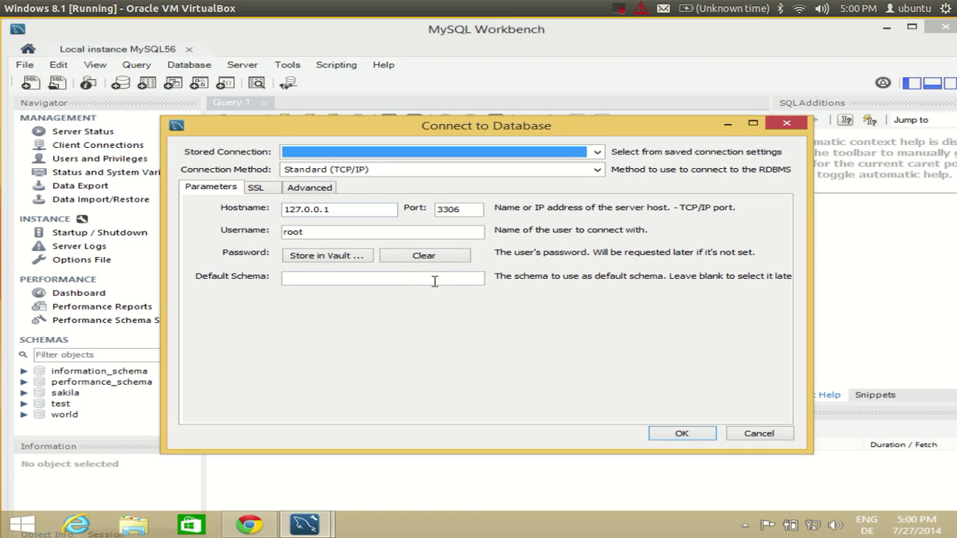
pyautogui.click(681, 435)
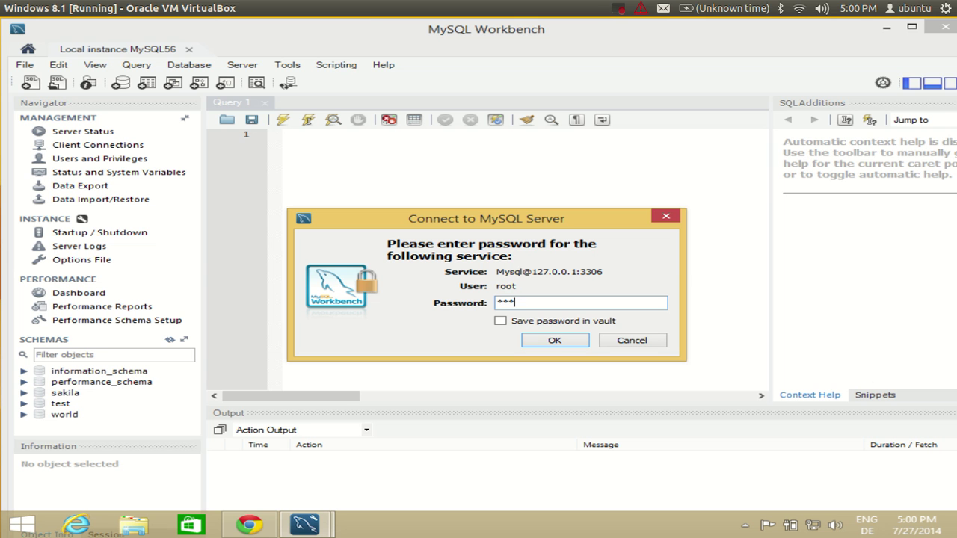
pyautogui.click(546, 342)
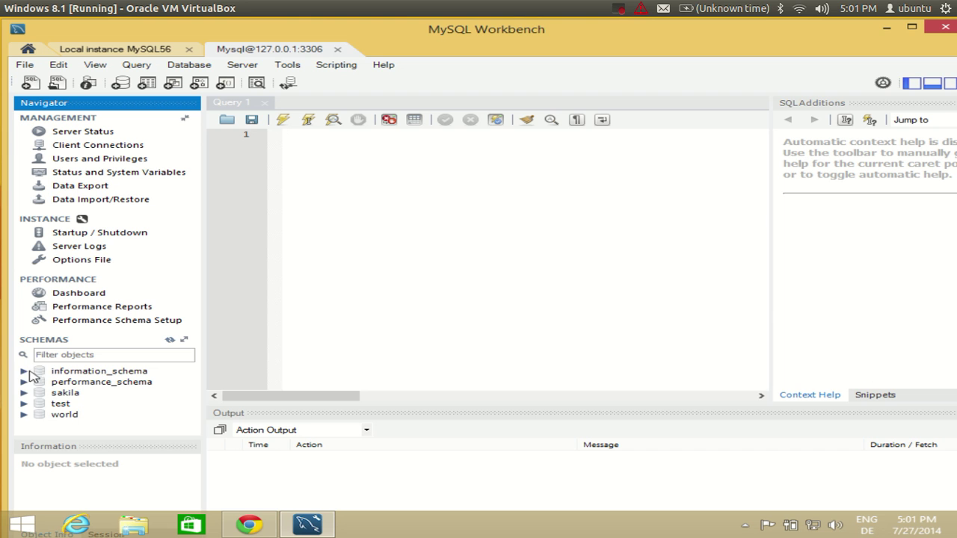
# Expand the world schema and its Tables group to list city, country and countrylanguage
pyautogui.click(23, 414)
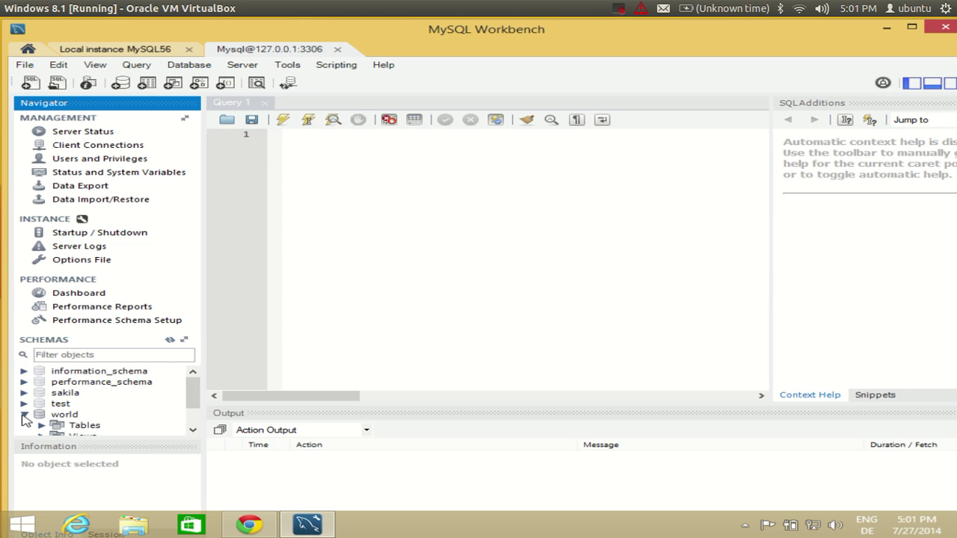
pyautogui.click(23, 415)
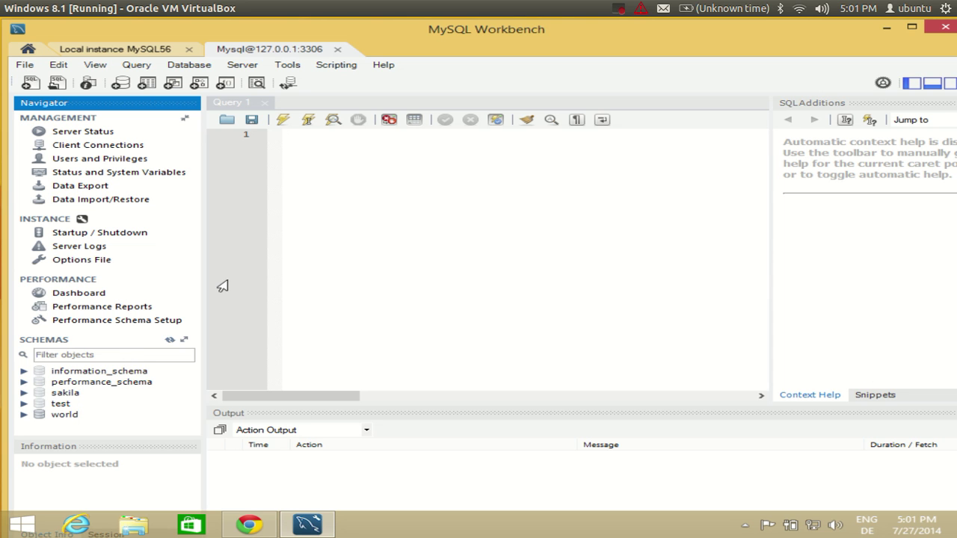
pyautogui.click(23, 415)
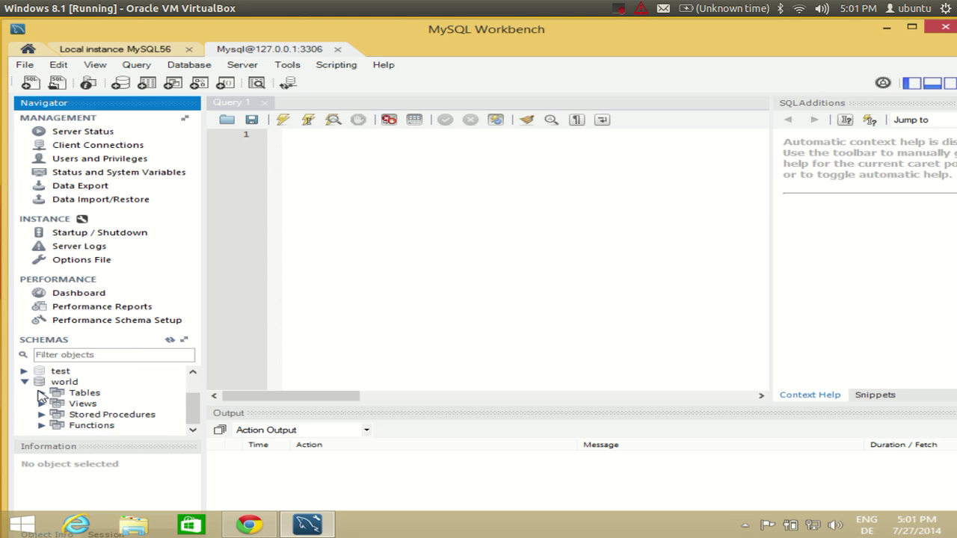
pyautogui.click(42, 392)
pyautogui.click(42, 392)
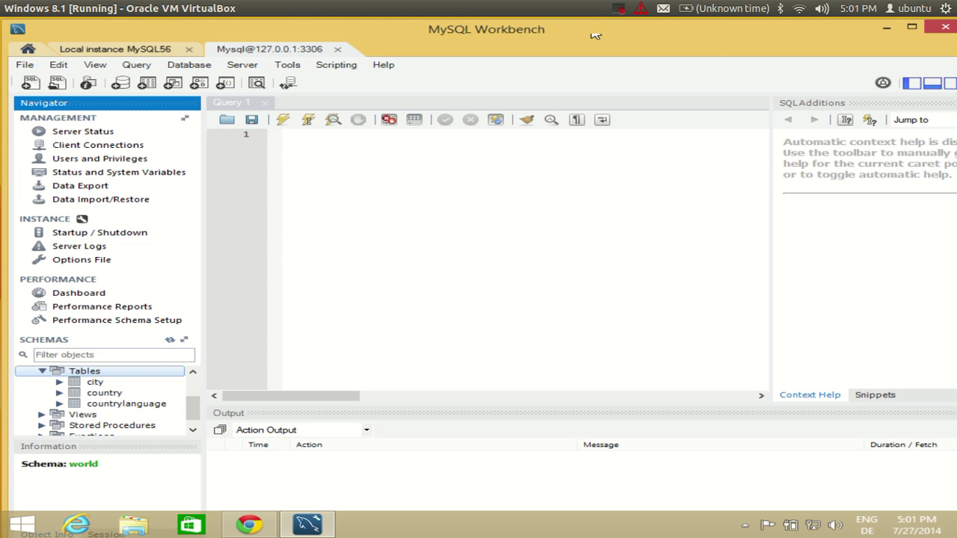
# Select the city table to show its columns and bring up its context menu
pyautogui.click(619, 10)
pyautogui.click(623, 44)
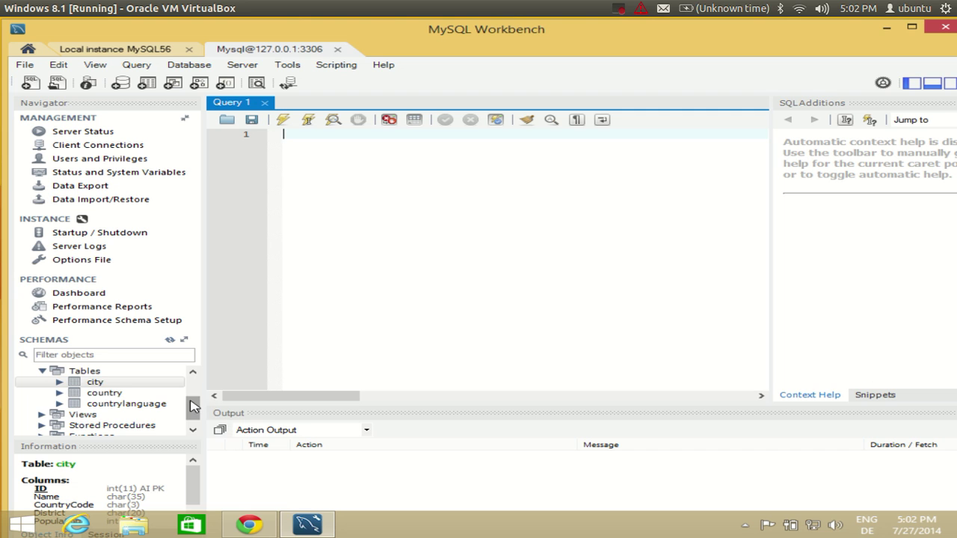
pyautogui.moveTo(193, 410); pyautogui.dragTo(193, 405)
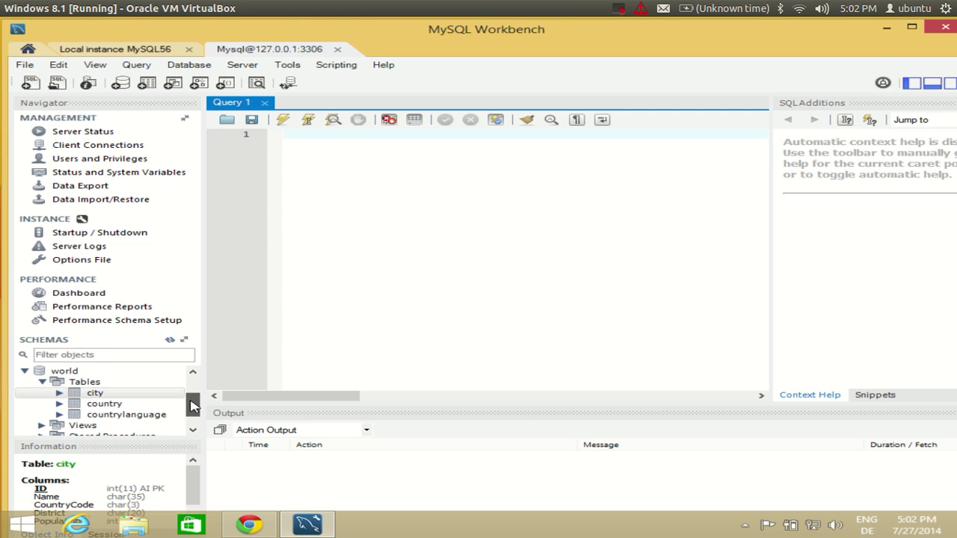
pyautogui.click(84, 383)
pyautogui.click(91, 394)
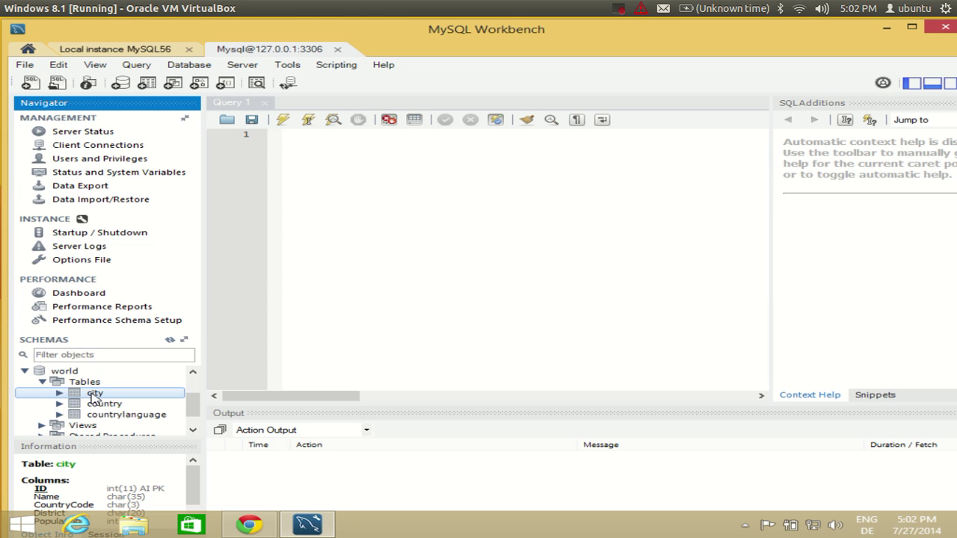
pyautogui.rightClick(94, 396)
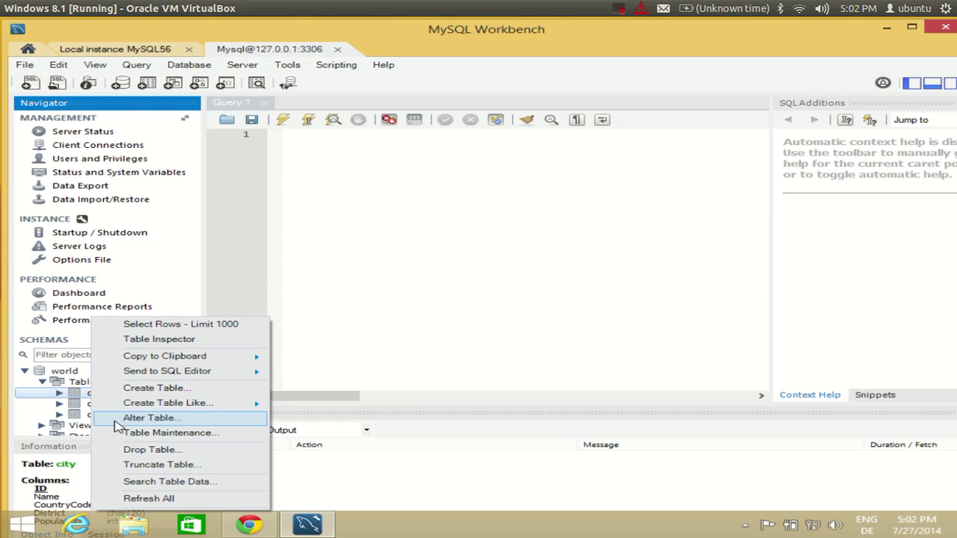
pyautogui.click(84, 397)
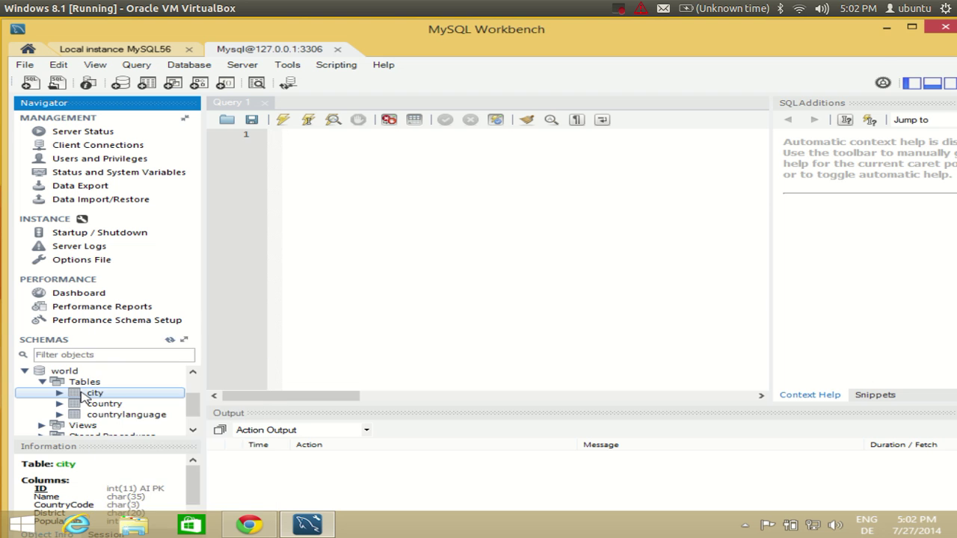
pyautogui.rightClick(84, 397)
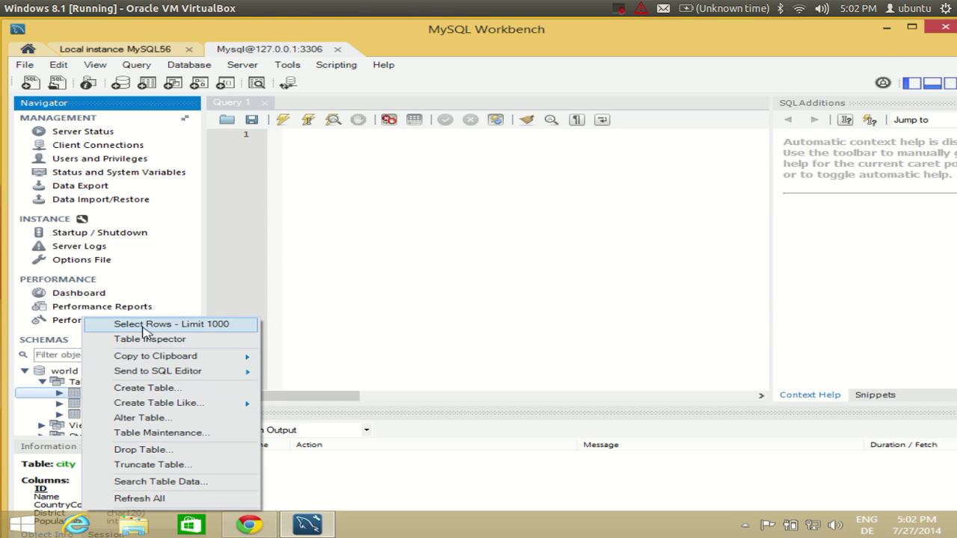
# Run 'Select Rows - Limit 1000' on city, returning 1000 rows of world.city
pyautogui.click(199, 325)
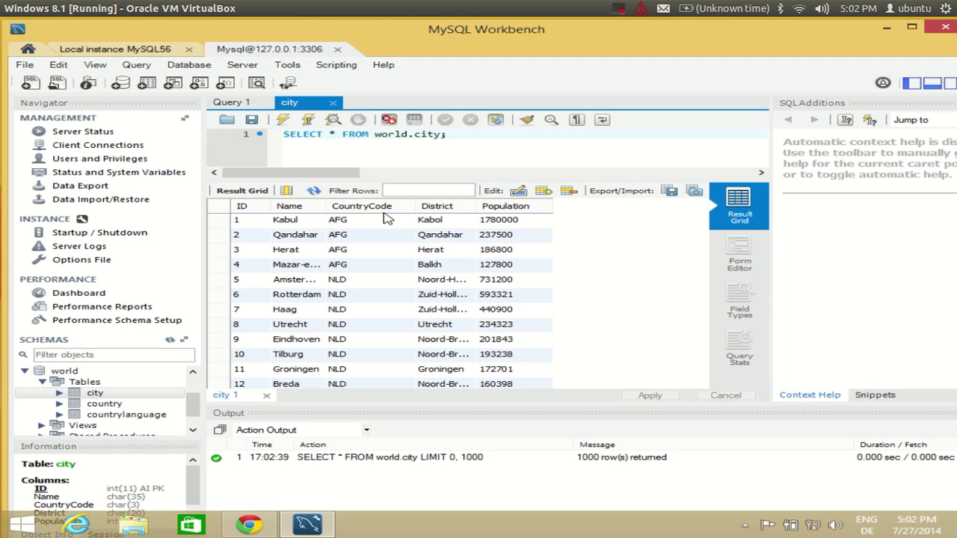
pyautogui.click(377, 283)
pyautogui.scroll(-20, 381, 277)
pyautogui.scroll(20, 391, 262)
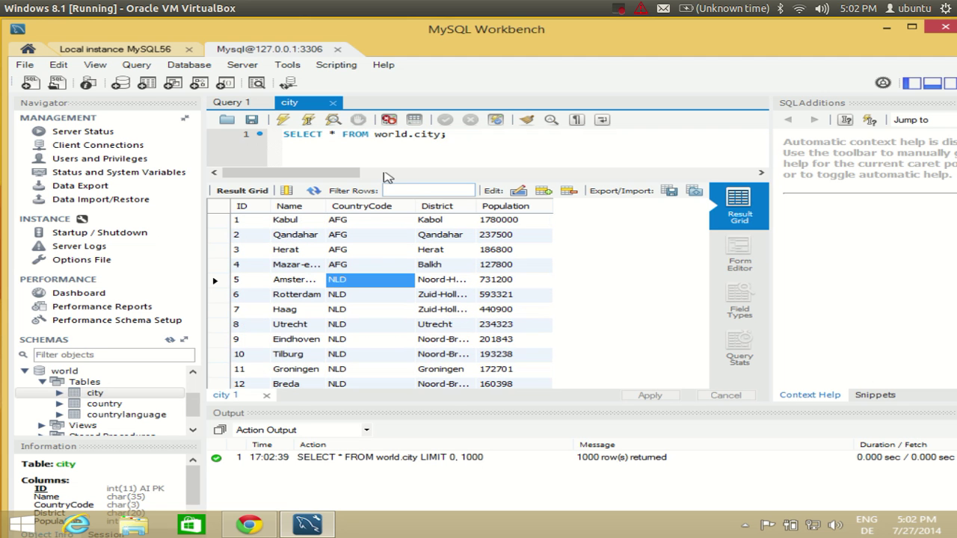
# Highlight the SELECT * FROM world.city query line, then briefly reopen city's context menu
pyautogui.click(426, 134)
pyautogui.doubleClick(426, 134)
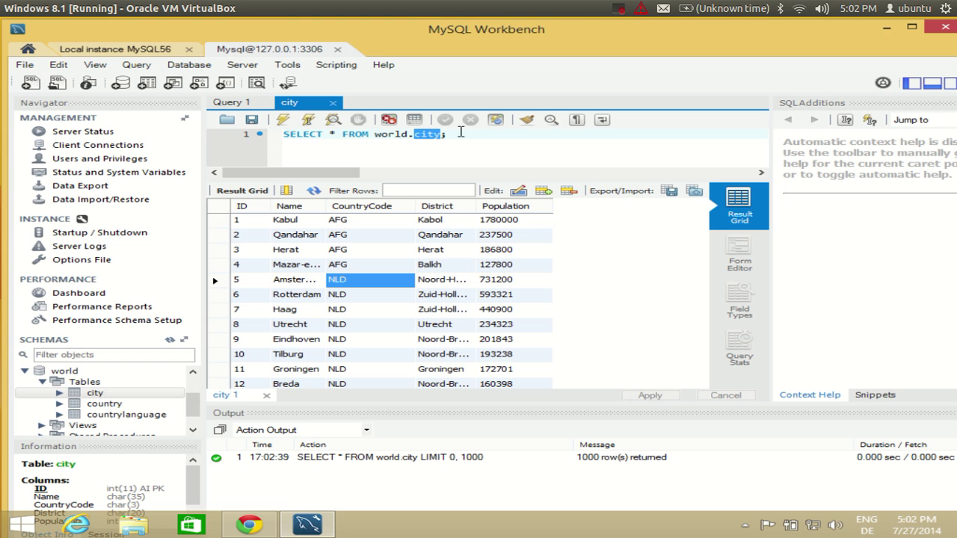
pyautogui.moveTo(484, 133)
pyautogui.mouseDown()
pyautogui.moveTo(280, 131)
pyautogui.moveTo(470, 132)
pyautogui.mouseUp()
pyautogui.click(297, 137)
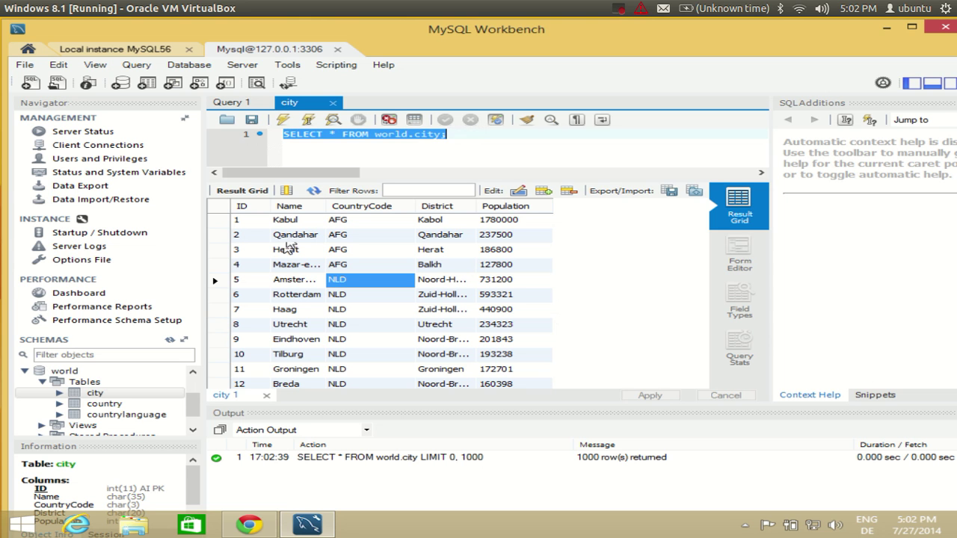
pyautogui.moveTo(471, 136); pyautogui.dragTo(254, 133)
pyautogui.click(463, 136)
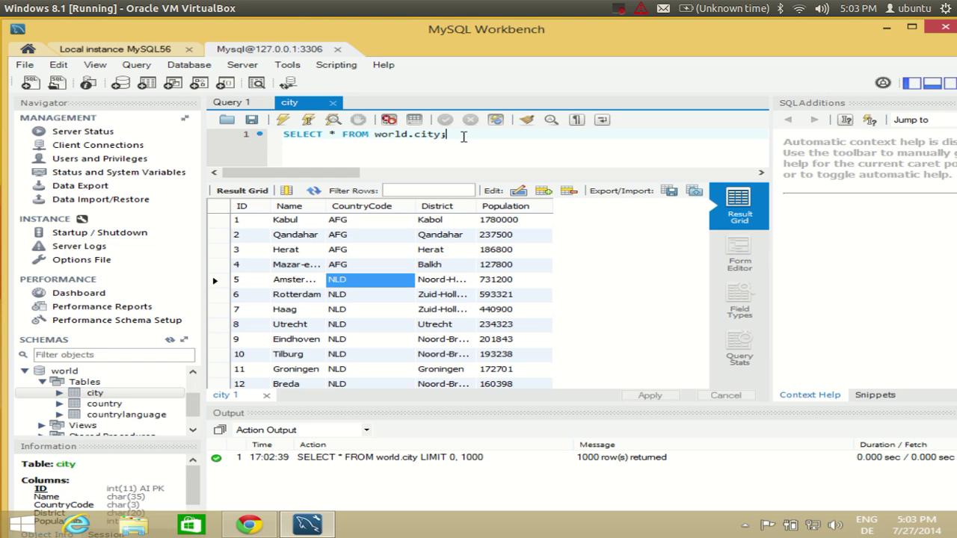
pyautogui.moveTo(446, 135); pyautogui.dragTo(281, 136)
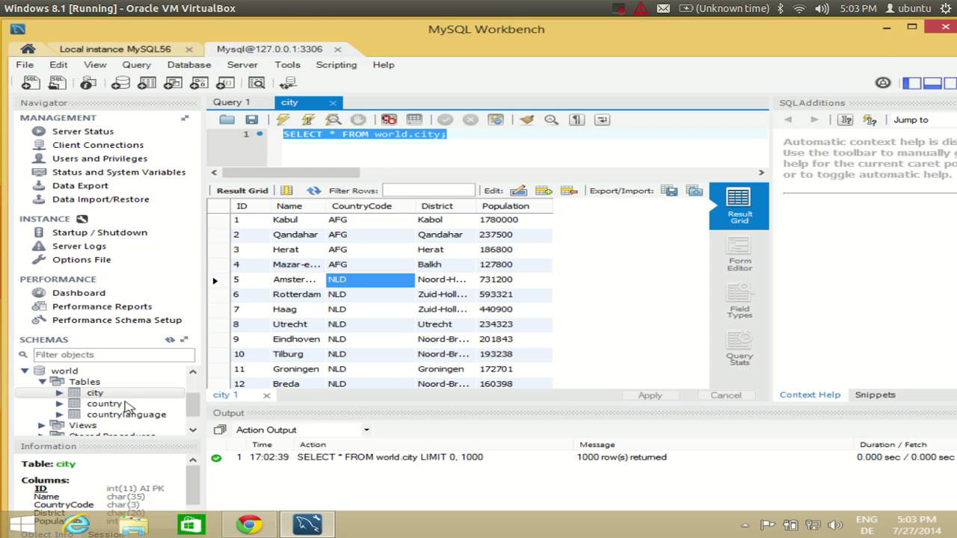
pyautogui.rightClick(87, 394)
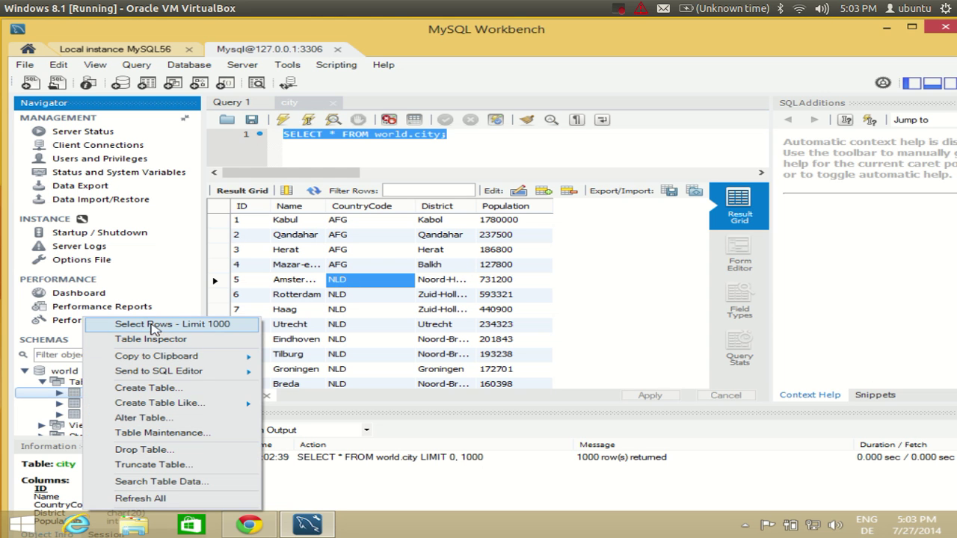
pyautogui.click(529, 486)
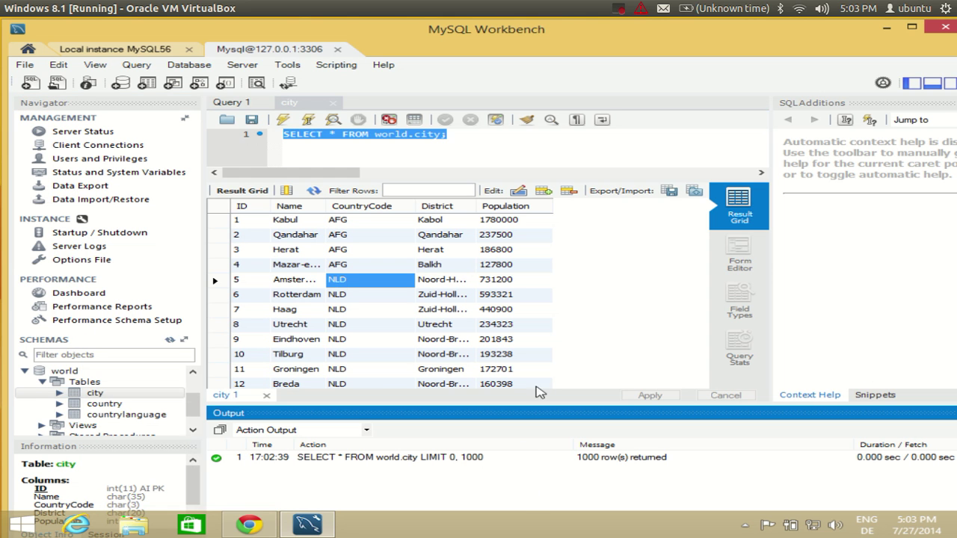